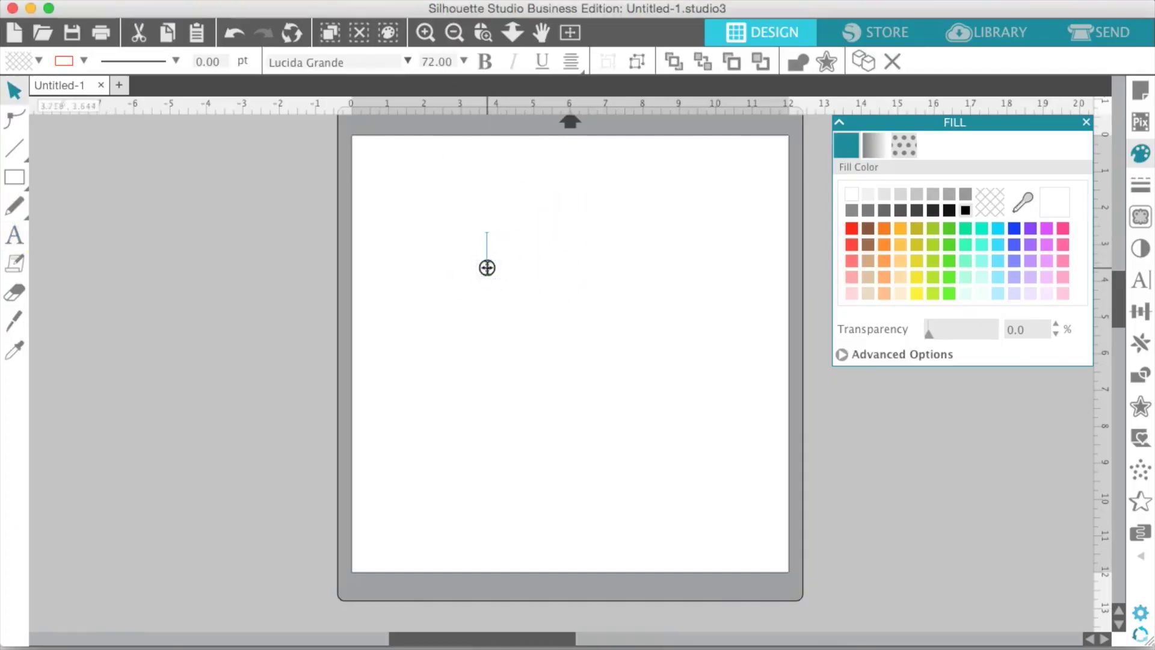
Step: Close the Fill panel, leaving the empty text box on the blank Untitled-1 page
click(1096, 137)
click(1086, 124)
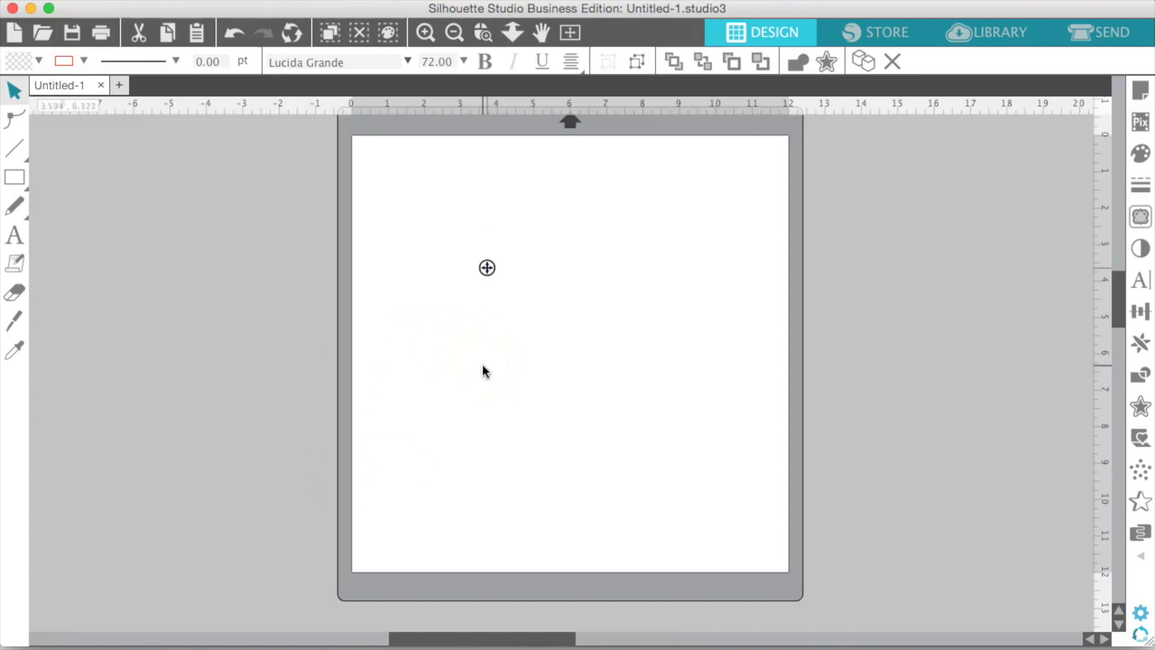
Step: Type 'Happy' and 'Easter' on two separate lines in the text box
text(Happy)
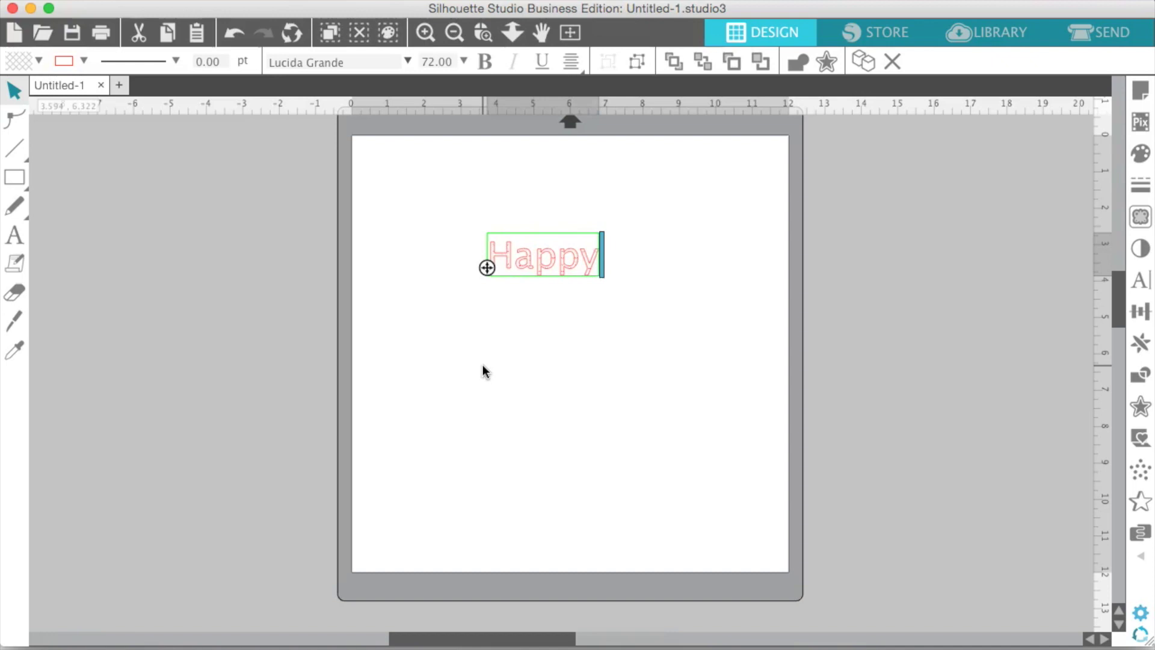
key(Return)
text(Easter)
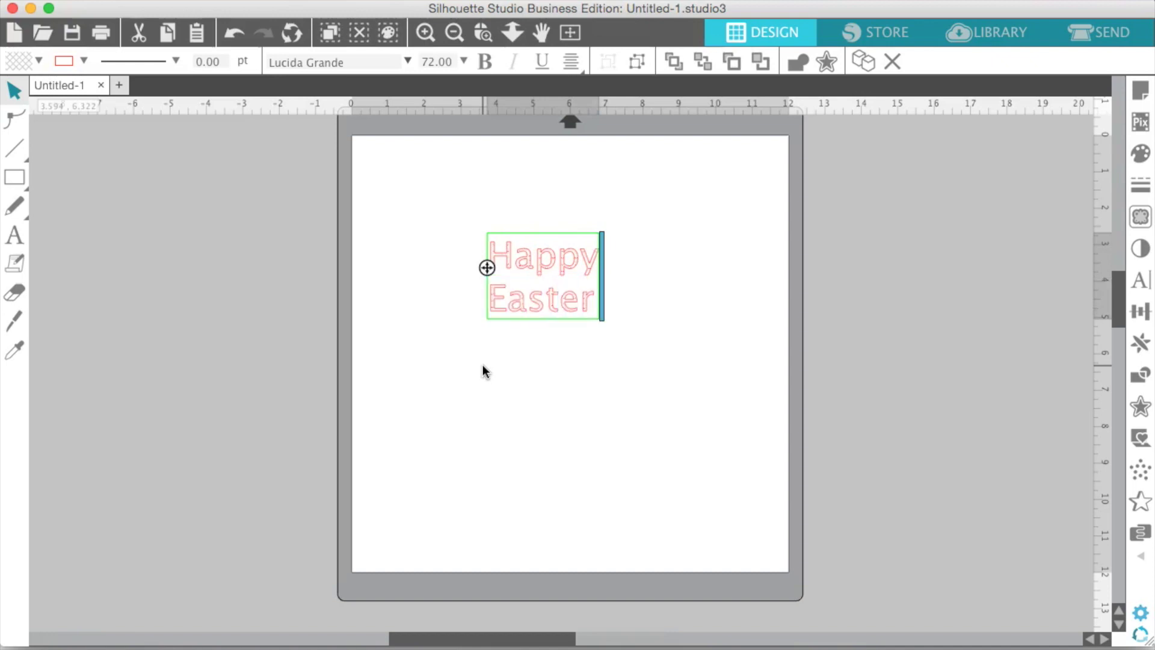
Step: Set all the text to the Fattycakes Smooth font and bring up the fill settings
key(super+a)
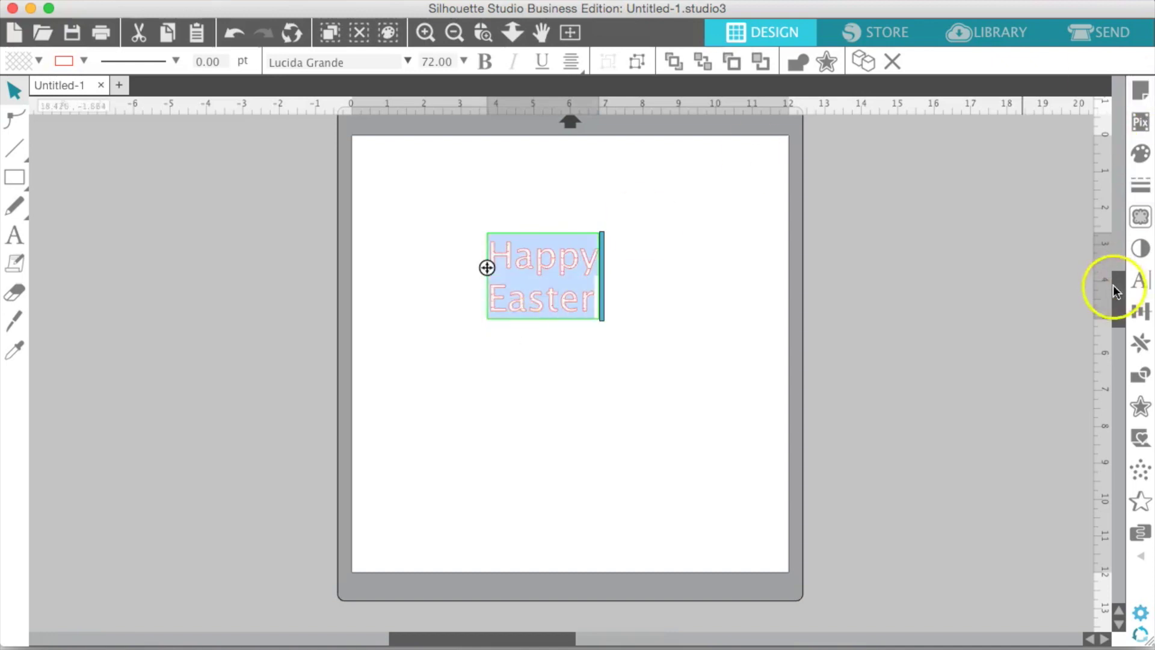
click(1140, 280)
click(914, 188)
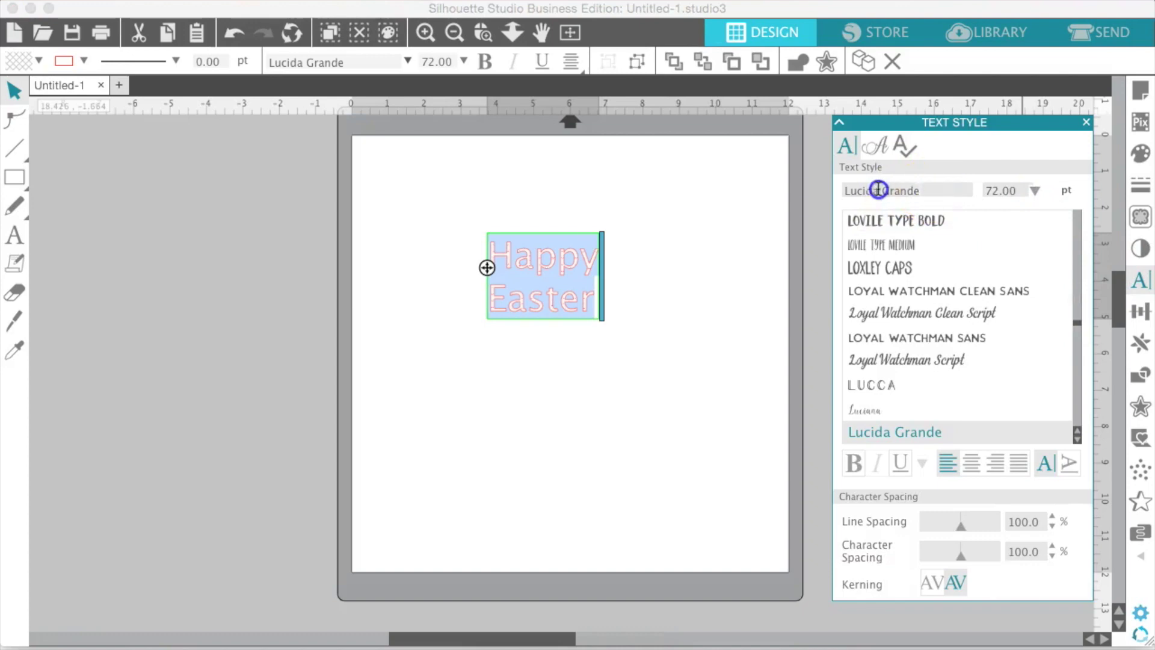
text(fattycakes Rough)
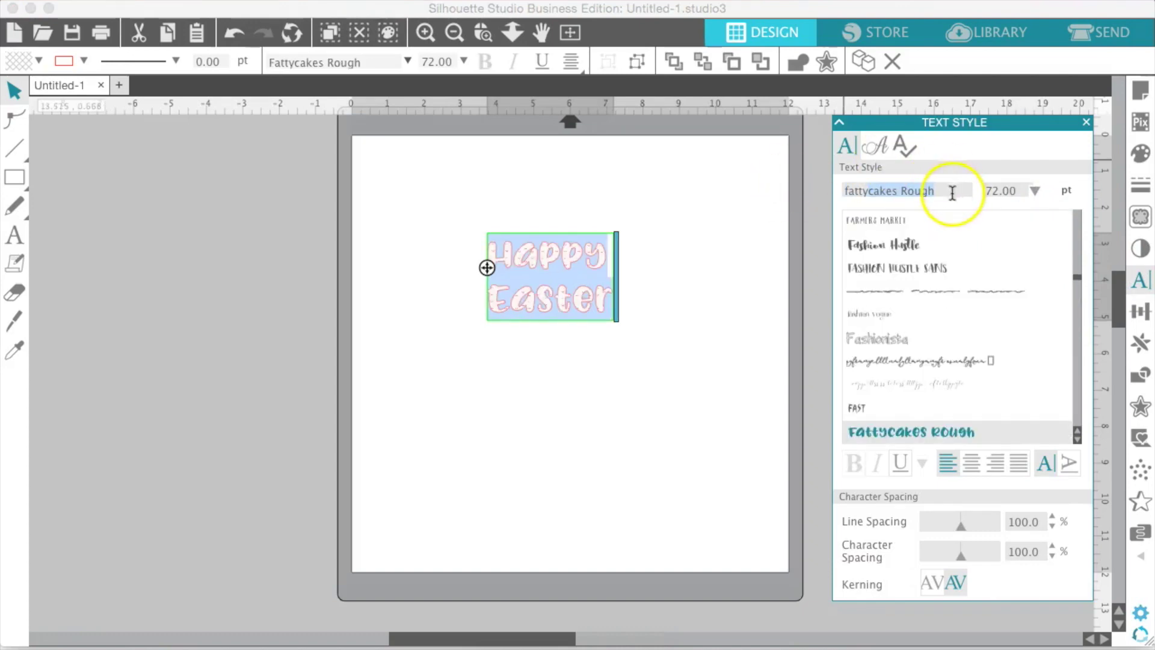
scroll(950, 423, down, 3)
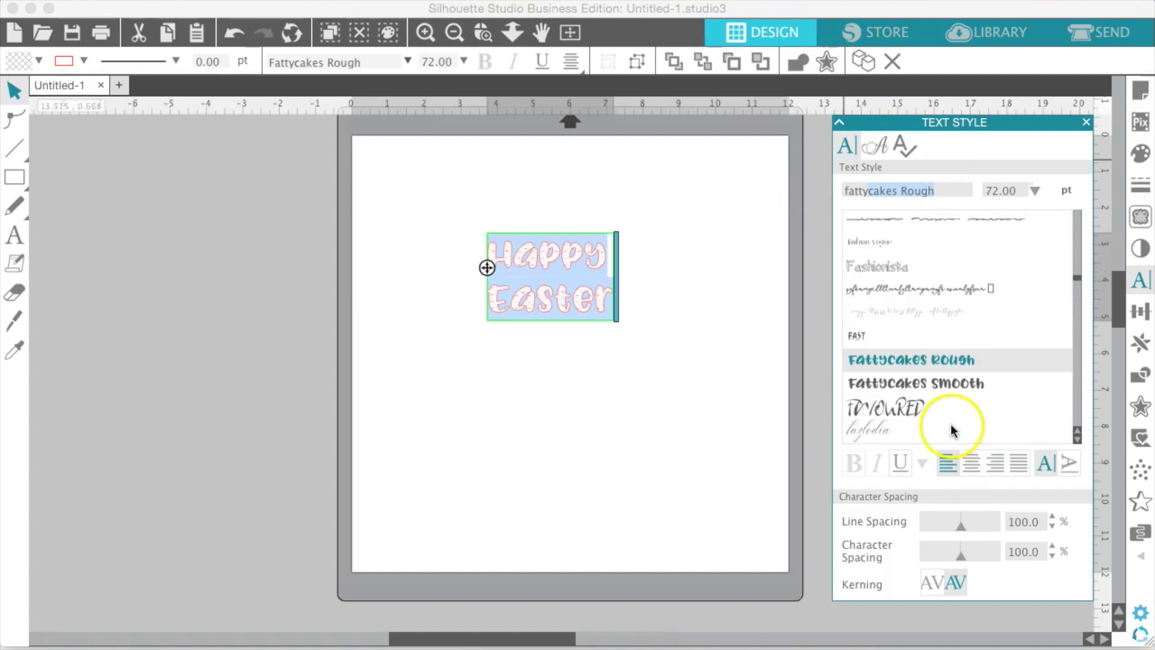
click(943, 387)
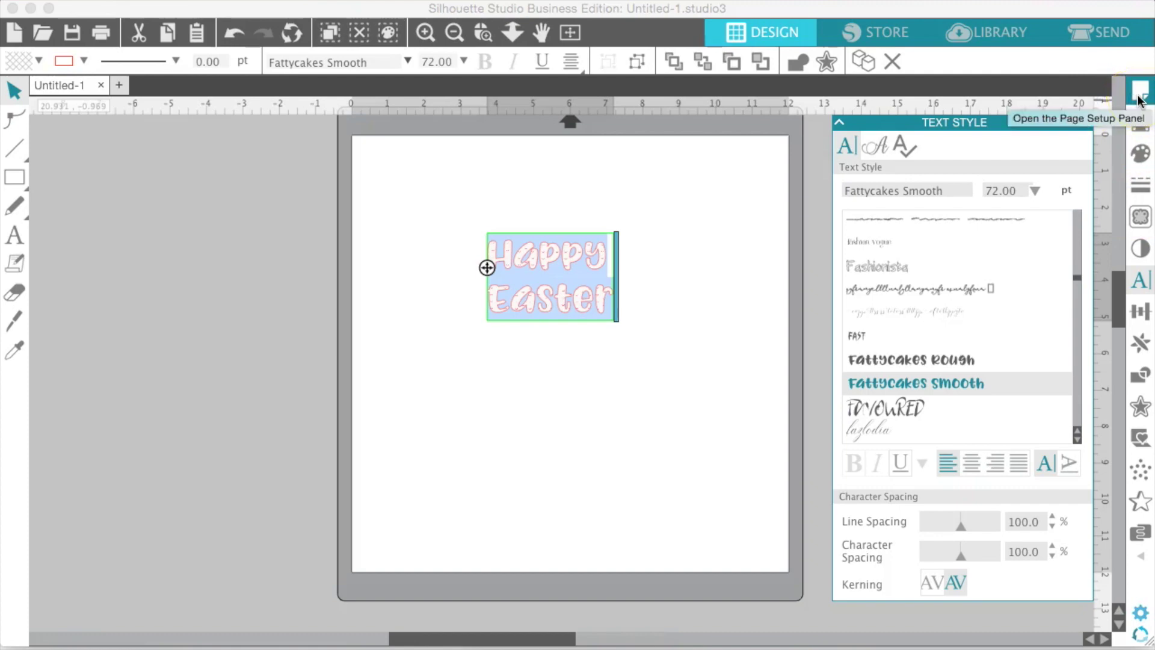
click(1141, 154)
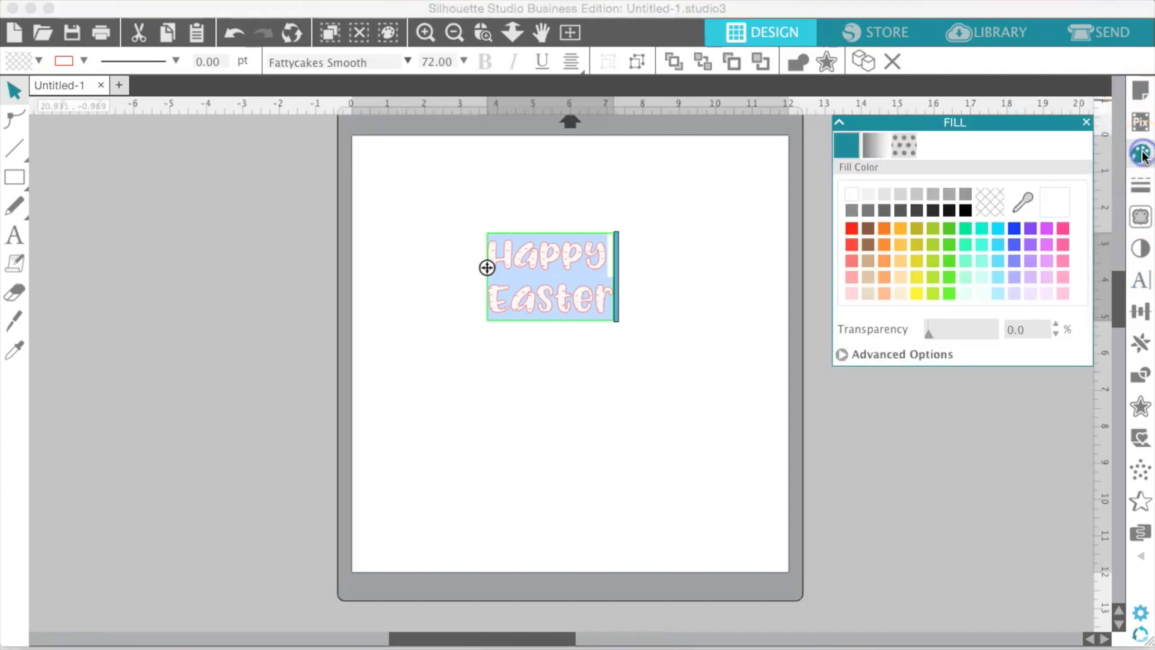
Step: Fill the text solid black and drag its corners to about 11.4 in wide
click(965, 209)
click(571, 378)
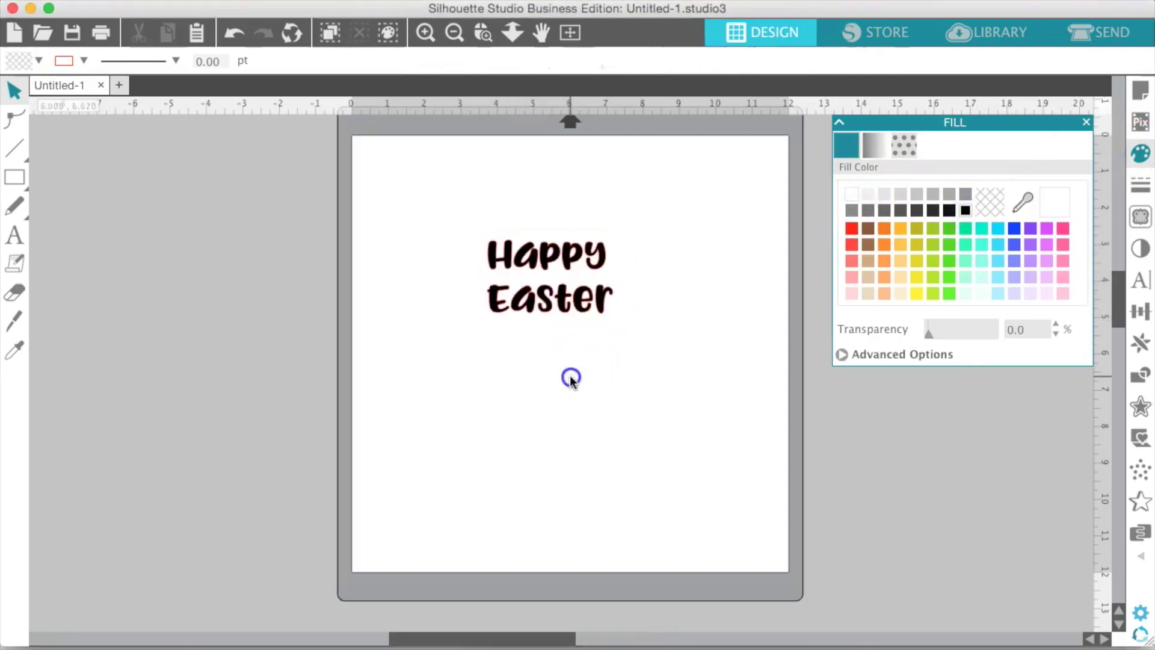
click(575, 303)
drag(619, 326, 763, 464)
drag(483, 441, 378, 558)
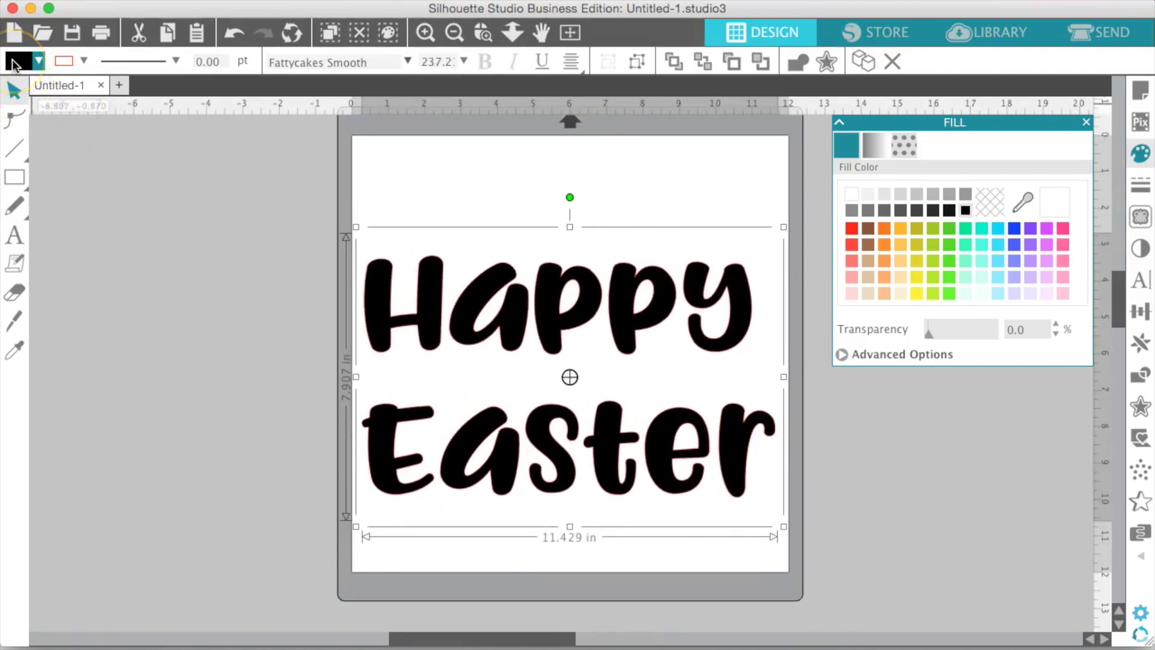
Step: Check the fill and outline colour choices without changing them, then deselect the text
click(34, 61)
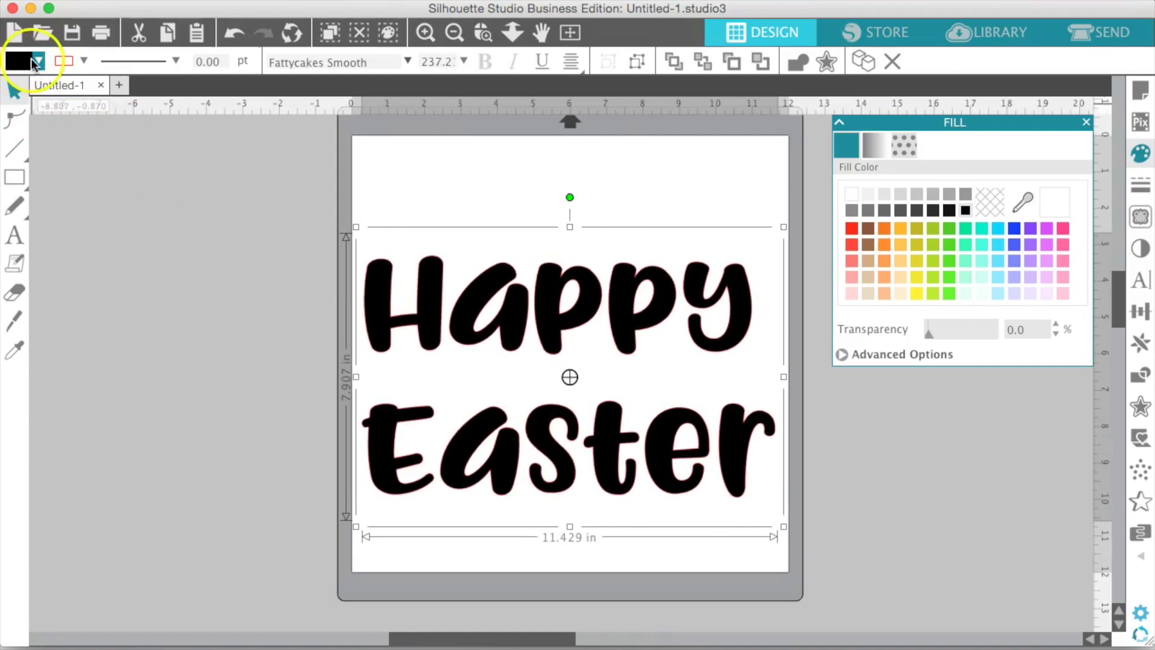
click(84, 61)
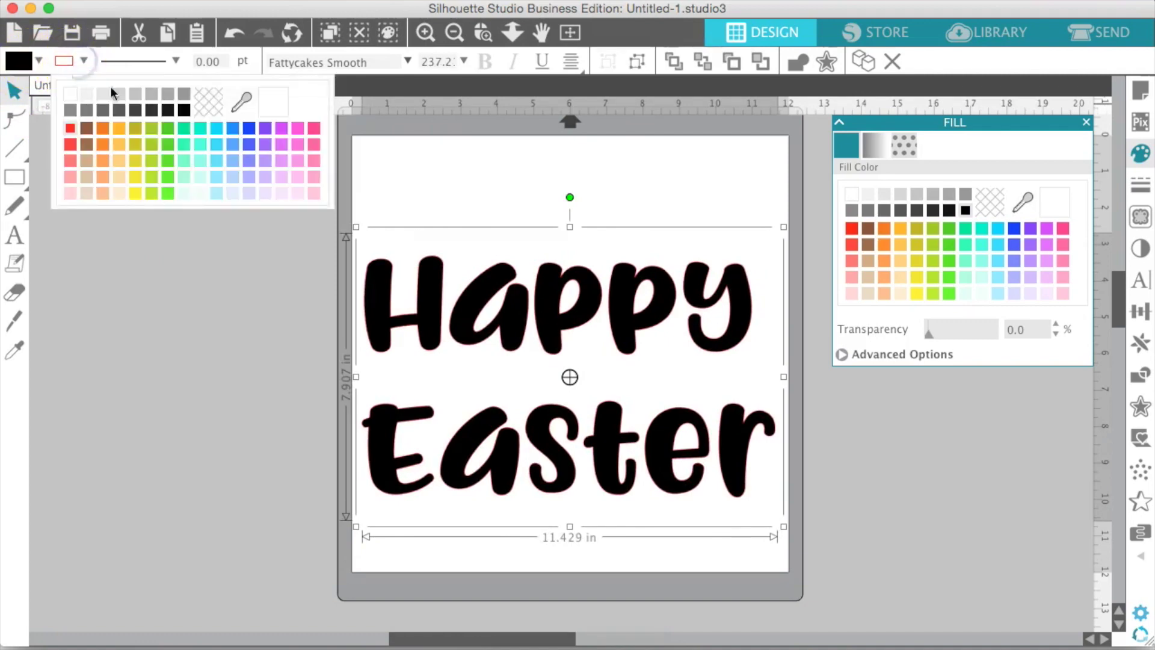
click(382, 263)
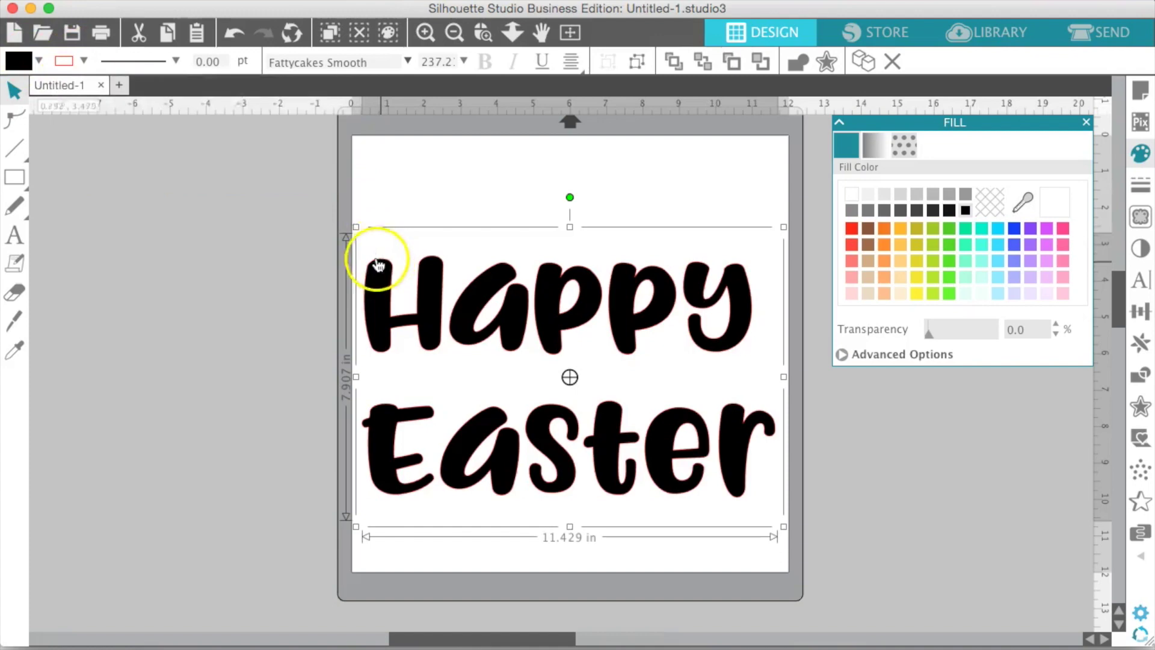
click(84, 61)
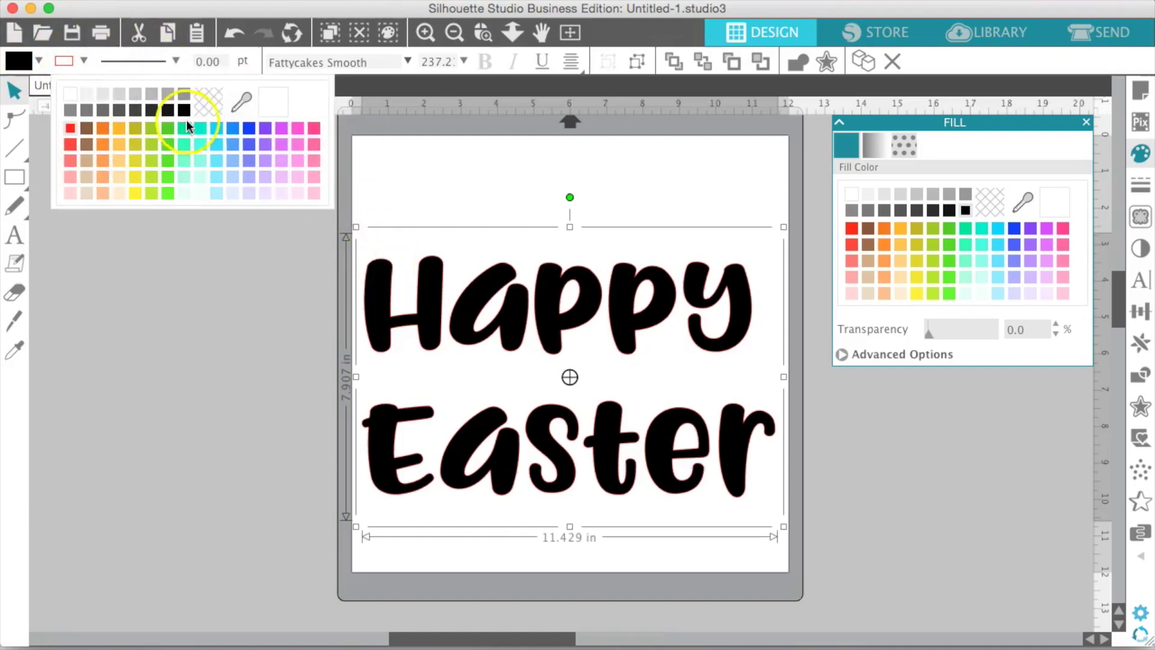
click(726, 206)
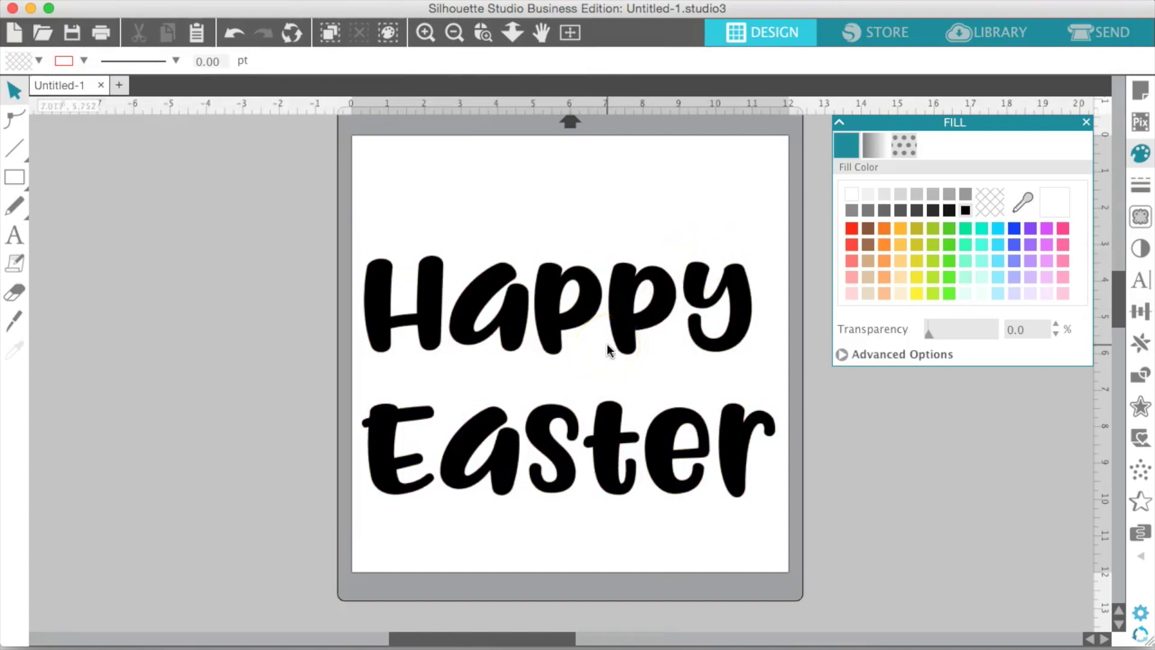
Step: In the Library, add a folder named 'Pitter Patterns' under Patterns and open it
click(999, 31)
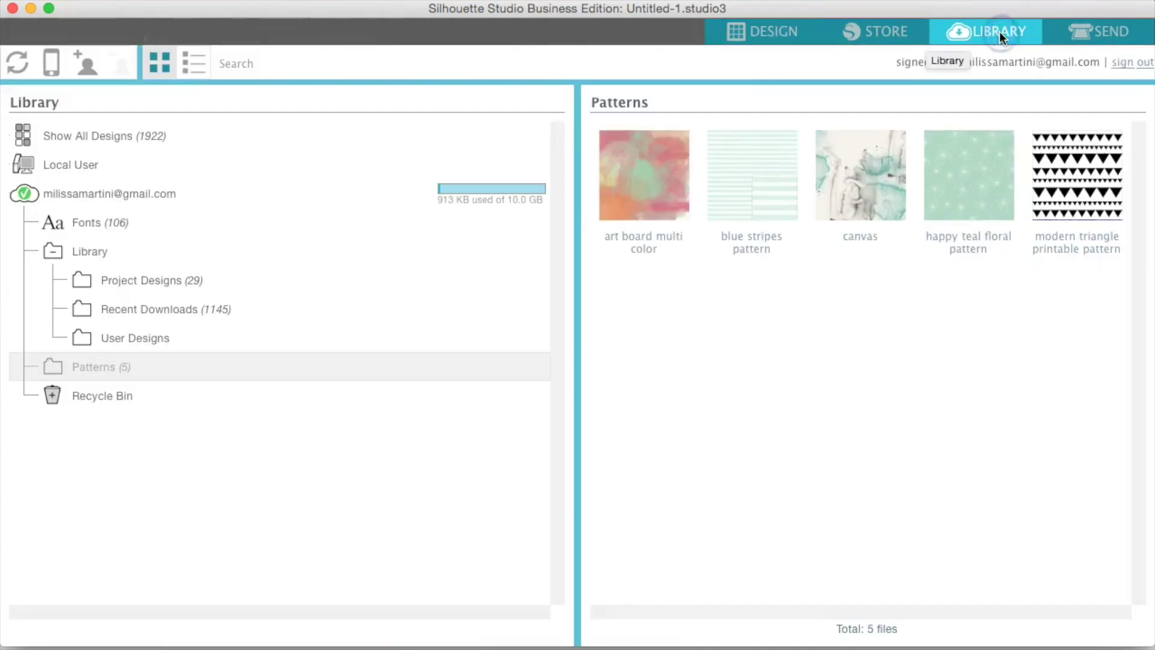
right_click(89, 366)
click(106, 370)
click(138, 385)
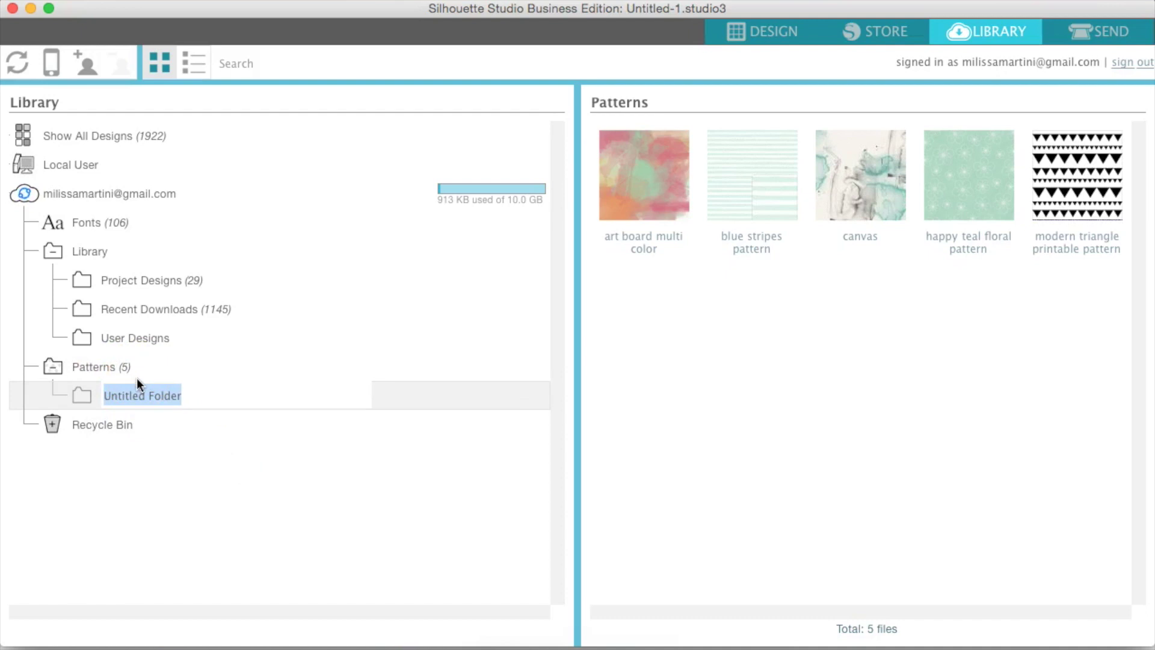
text(Pitter Patterns)
click(205, 394)
click(194, 427)
click(153, 399)
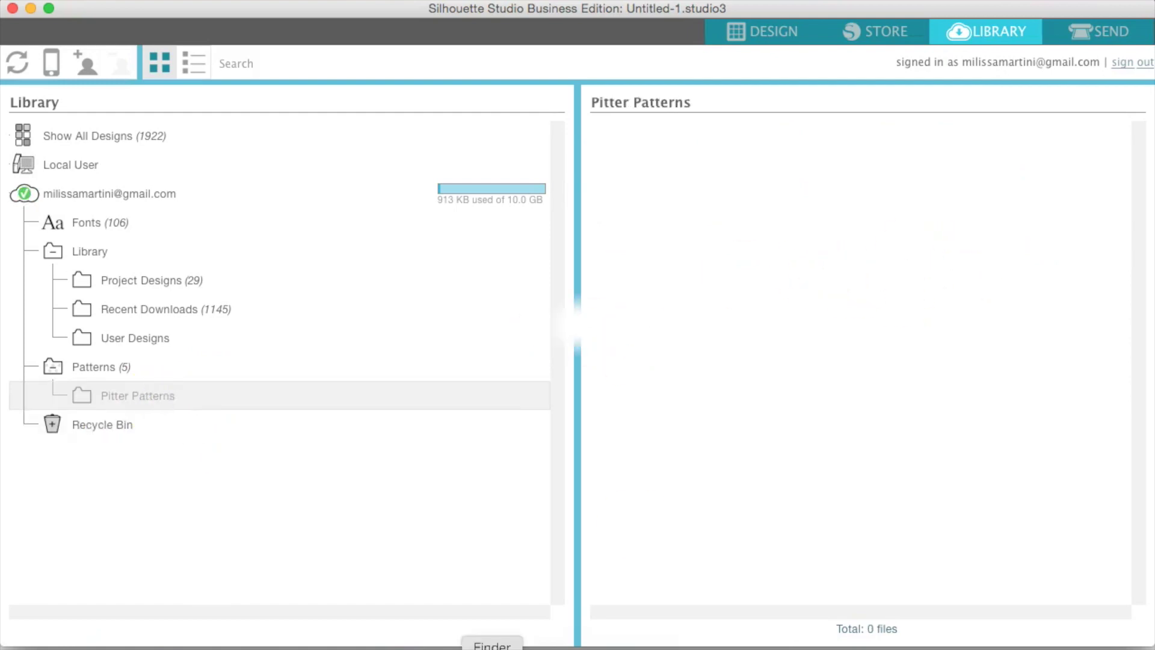
click(492, 648)
Step: Browse PITTER_PATTERNS > CATALOG in Finder and preview the CATALOG-01 to 03 pattern sheets
click(373, 179)
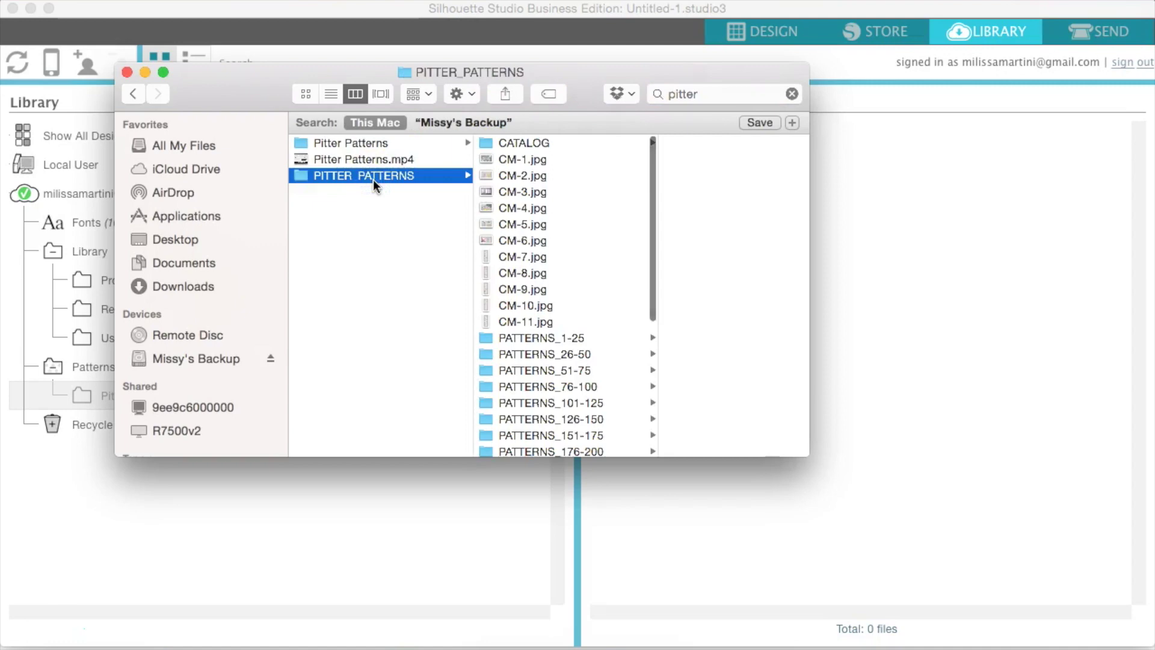
click(526, 142)
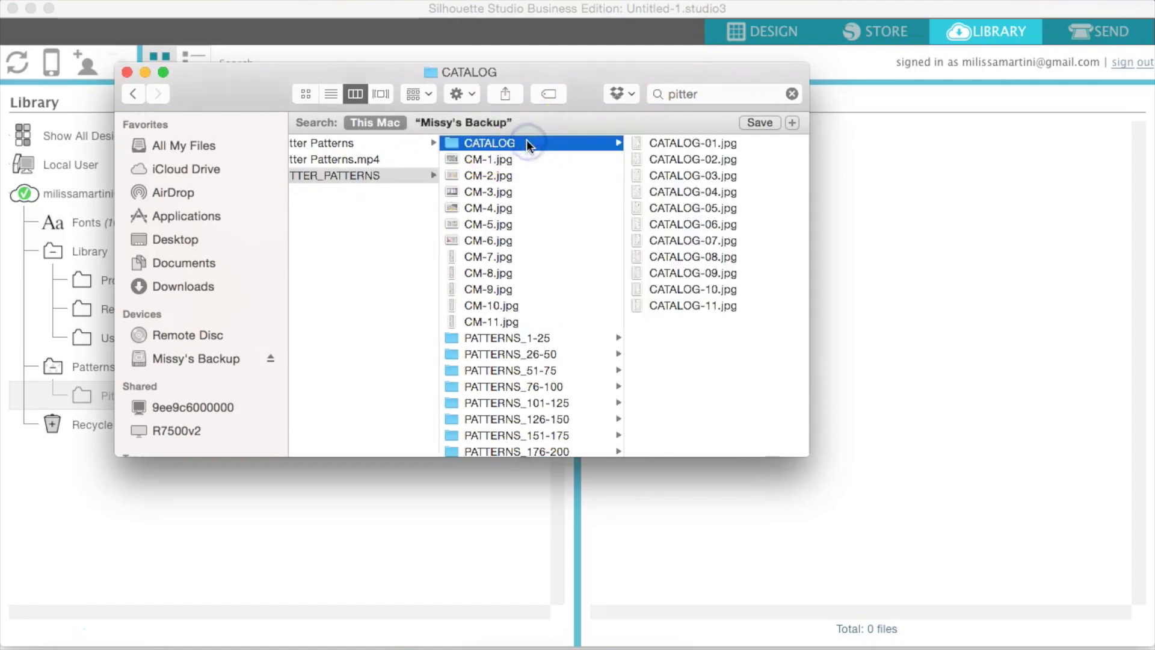
click(666, 143)
drag(811, 457, 1081, 632)
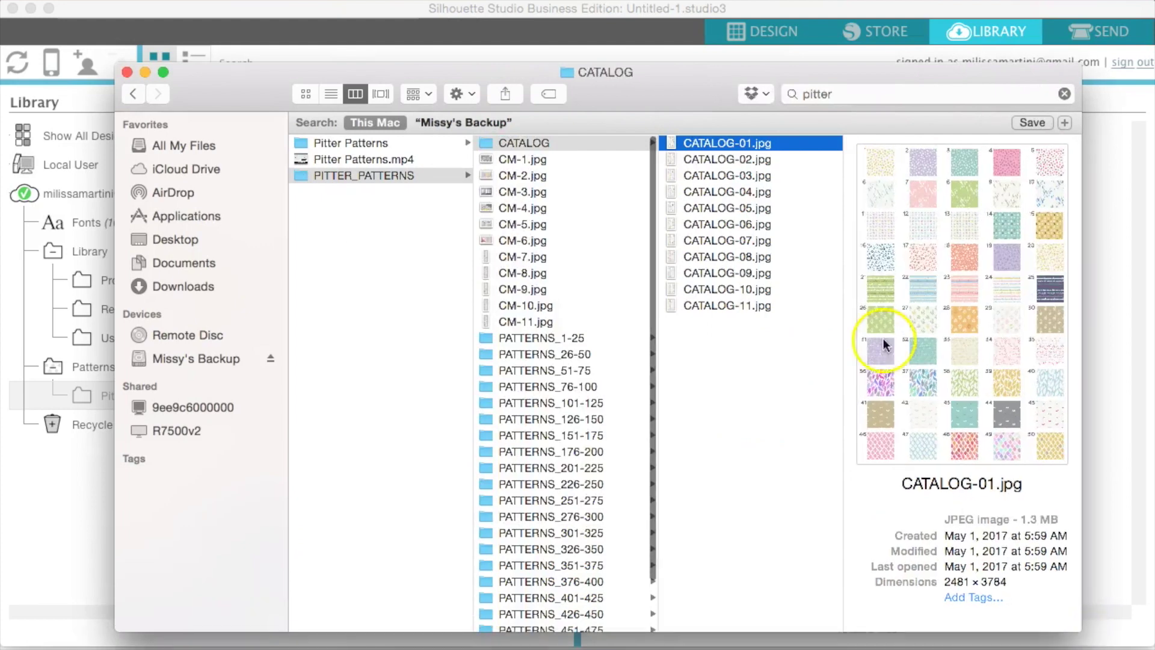
drag(839, 340, 806, 340)
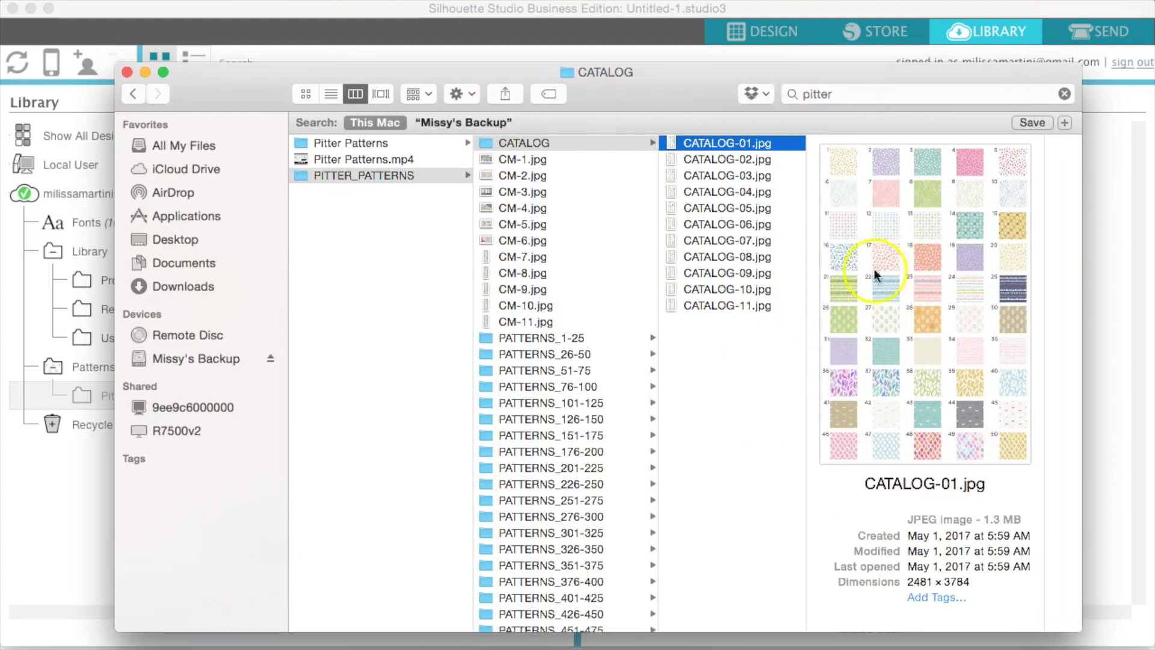
click(749, 159)
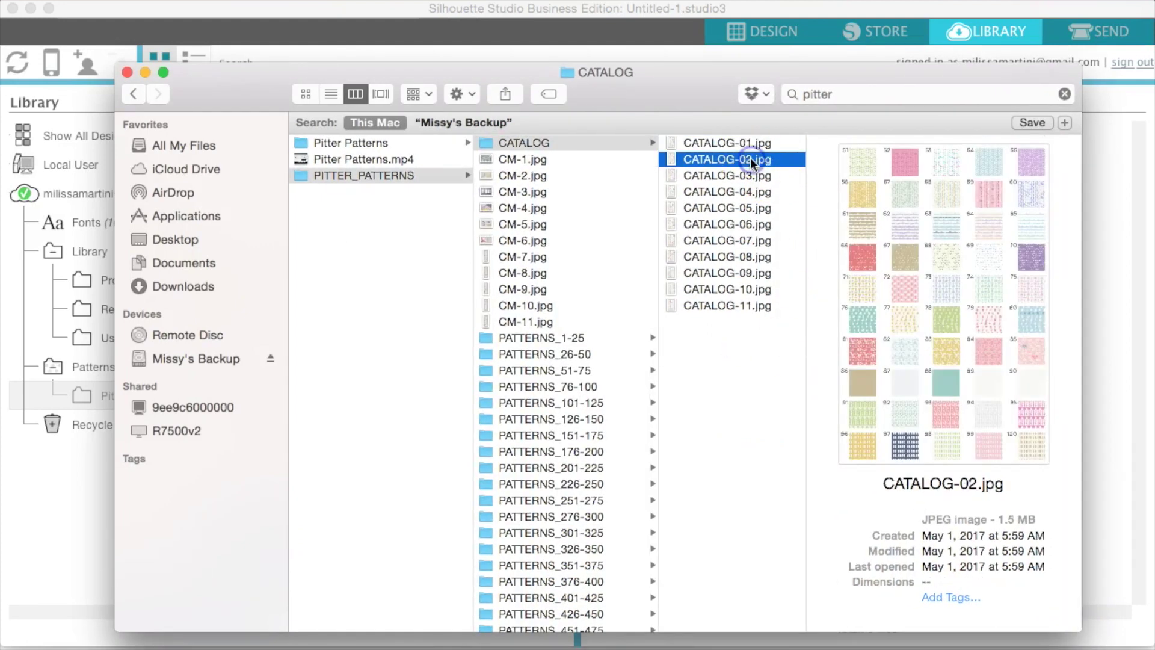
click(751, 176)
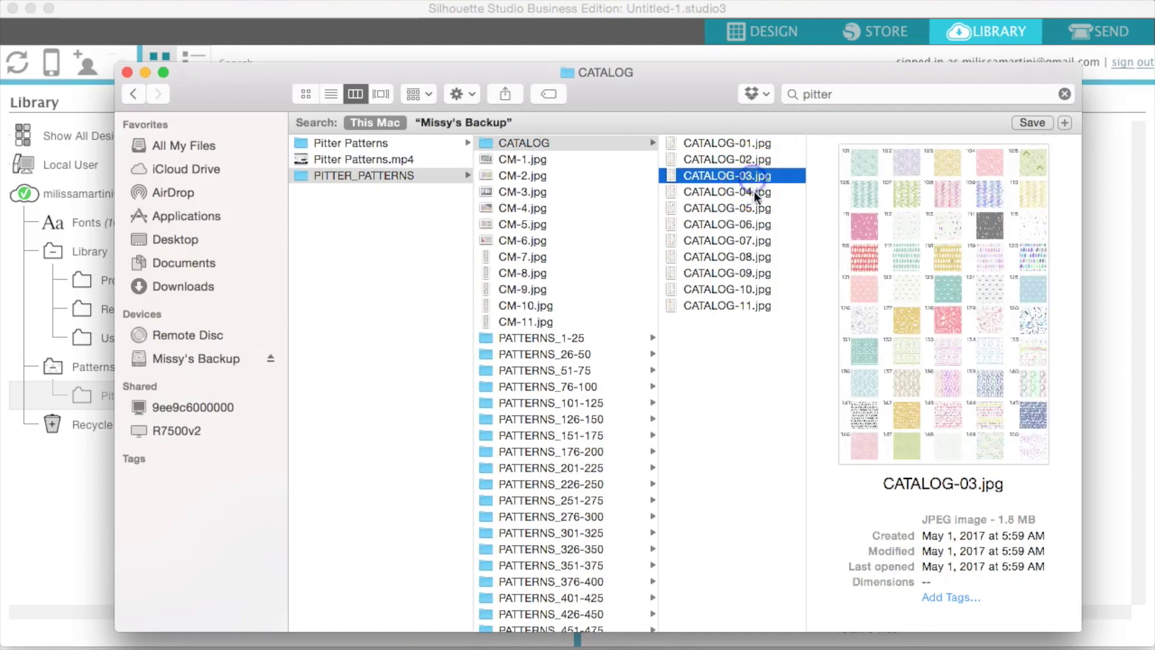
Step: Open PATTERNS_1-25 > JPG and move the Finder window aside to uncover the library
click(573, 338)
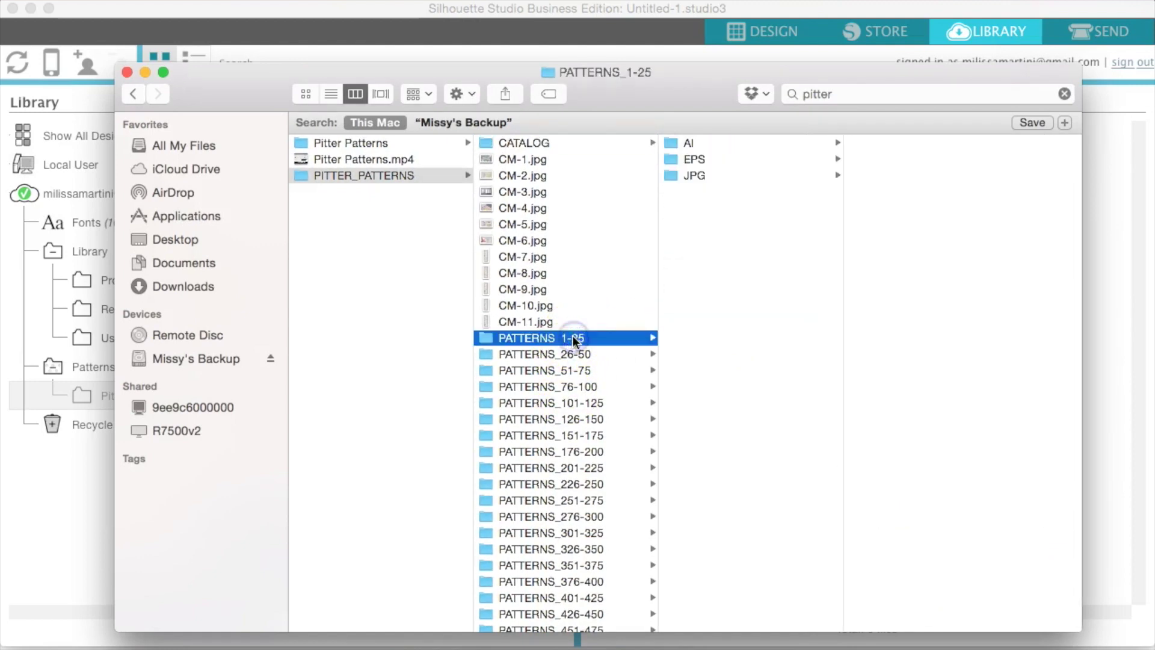
click(725, 176)
drag(870, 72, 505, 535)
Step: Open the Pitter Patterns library folder and bring the Finder JPG listing back up
click(82, 364)
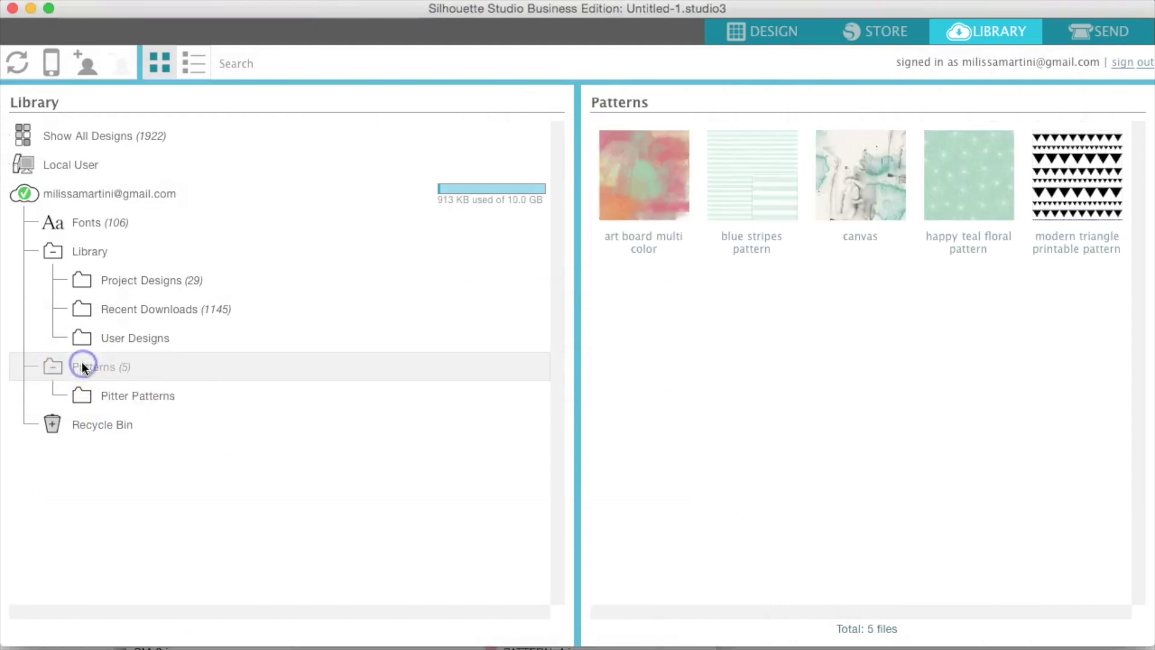
click(104, 399)
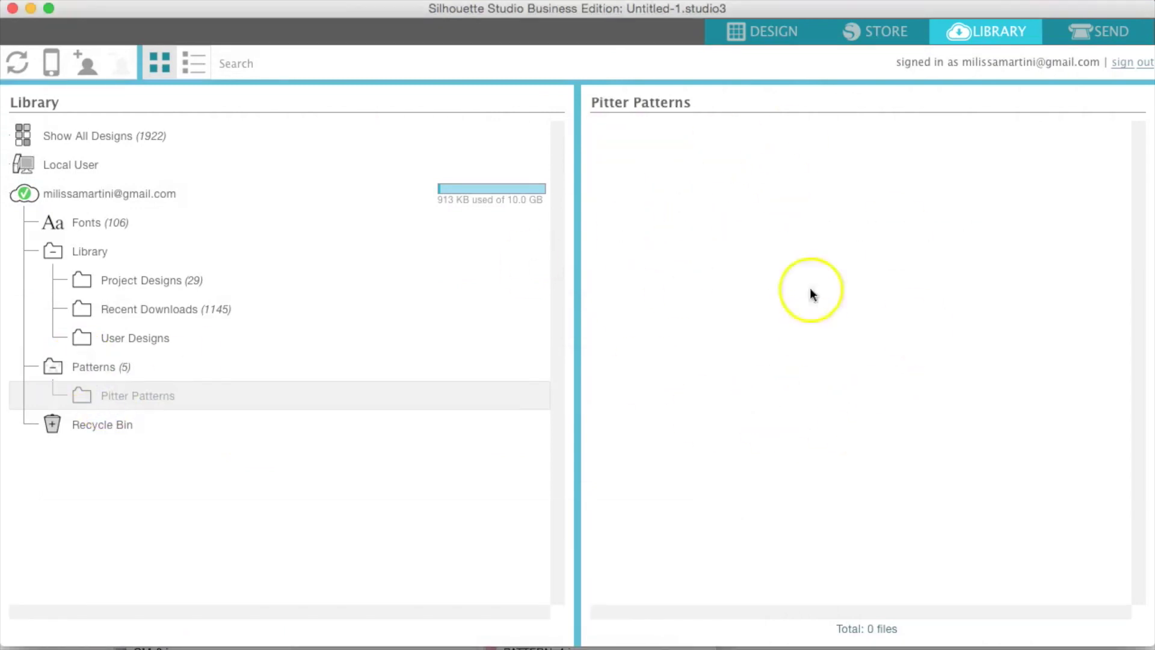
click(445, 642)
drag(535, 530, 435, 102)
Step: Select all 25 PATTERN JPGs and drag them into the Pitter Patterns folder
click(446, 171)
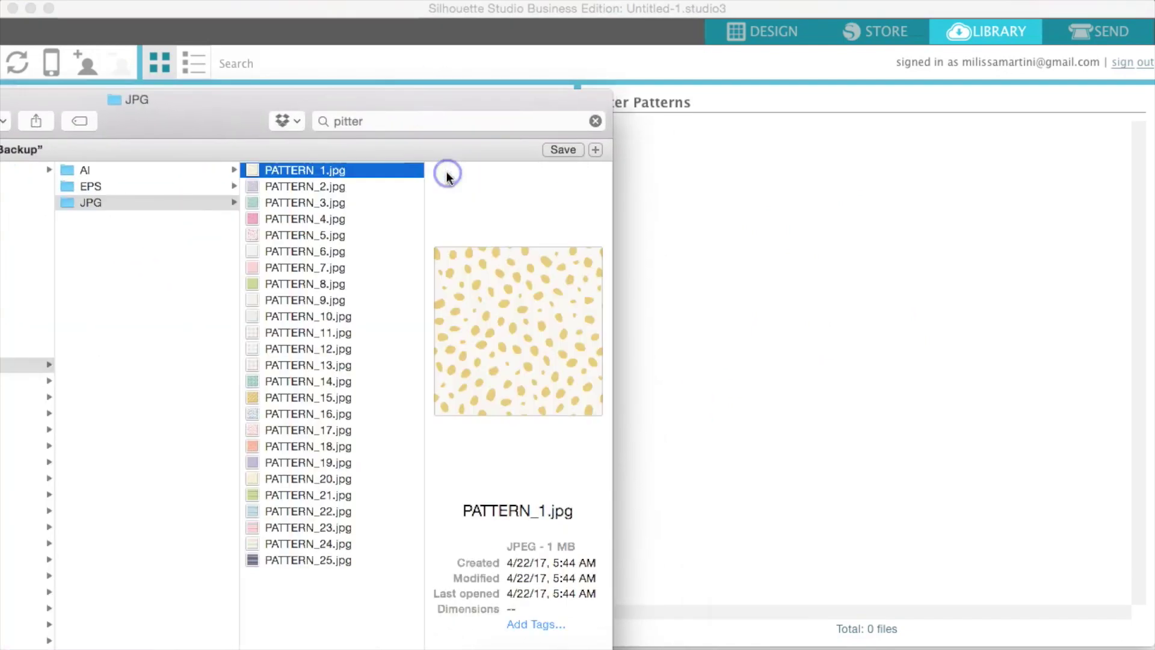
key(super+a)
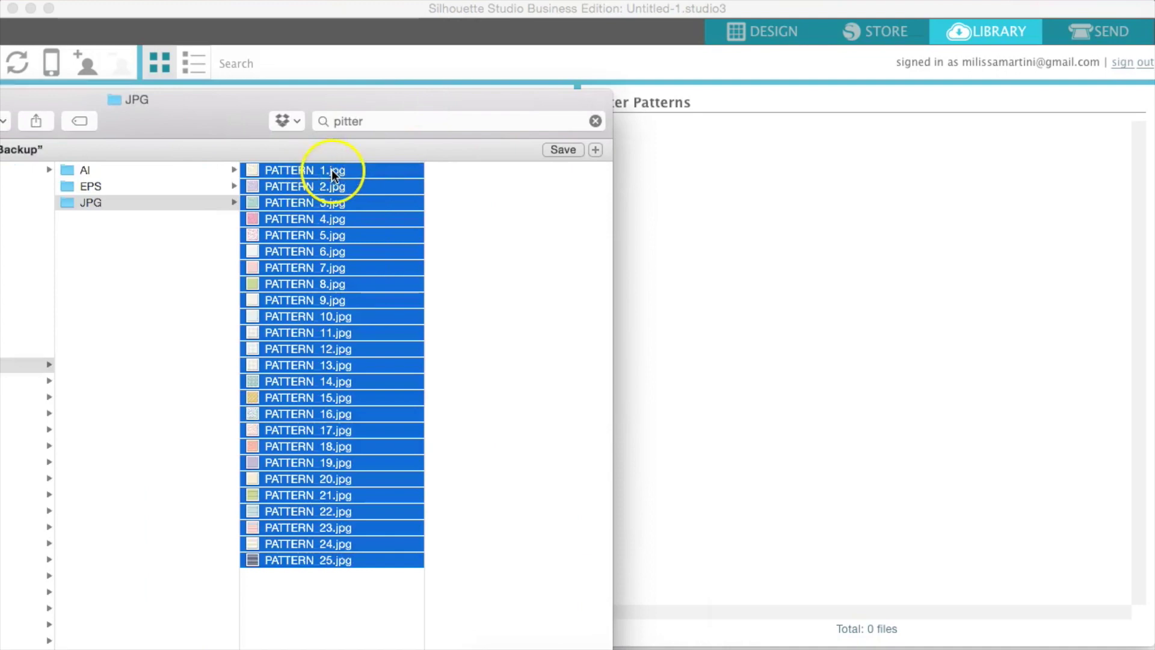
drag(329, 218, 824, 191)
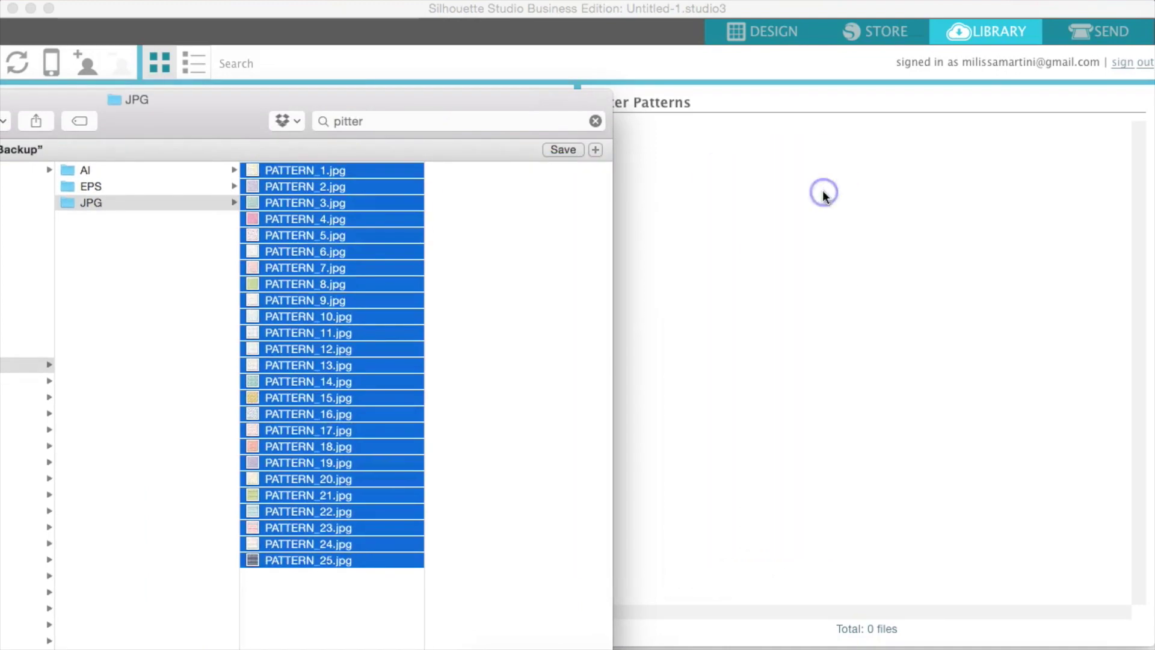
drag(459, 102, 341, 360)
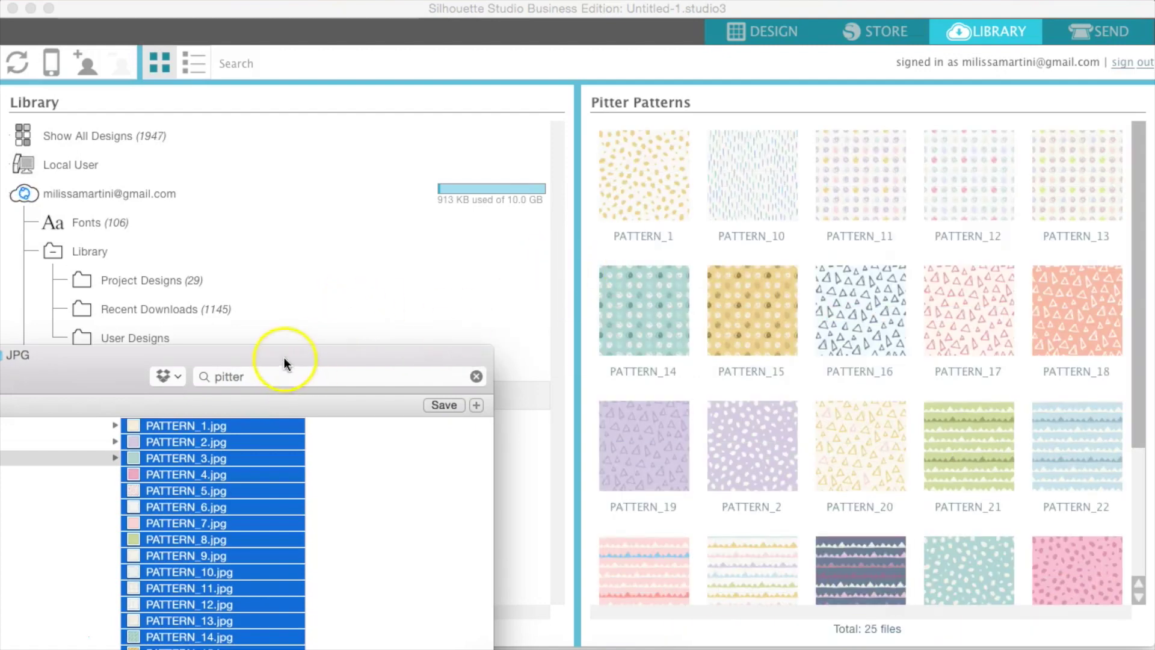
drag(80, 366, 342, 345)
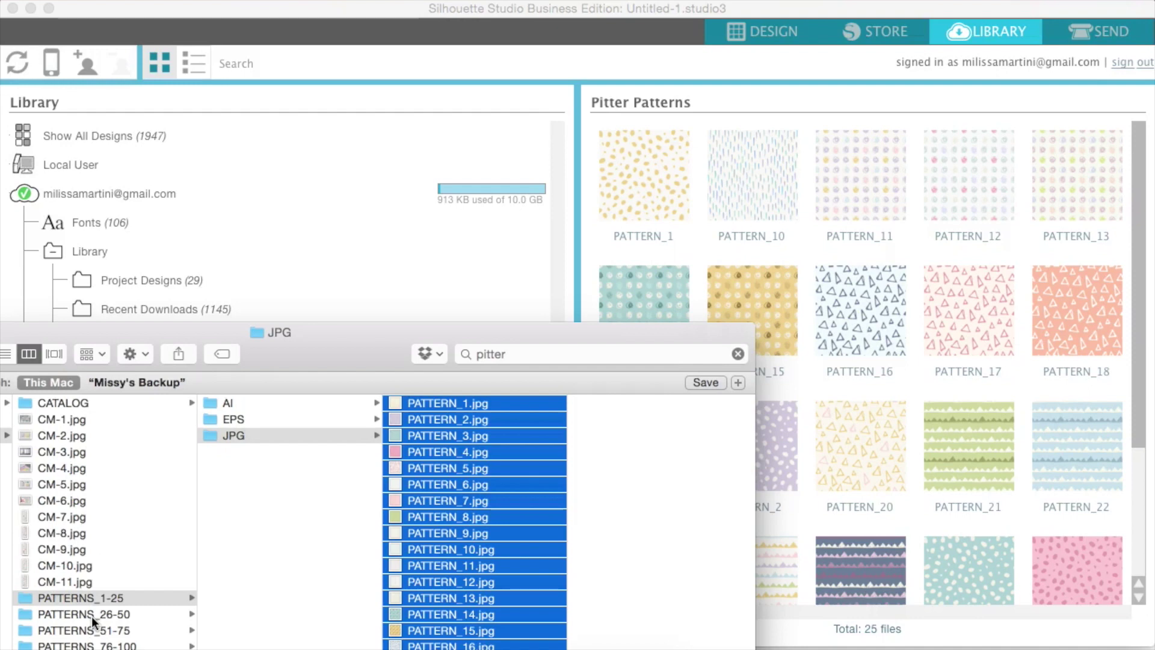
Step: Return to the Design workspace and move the Happy Easter text up on the mat
click(355, 155)
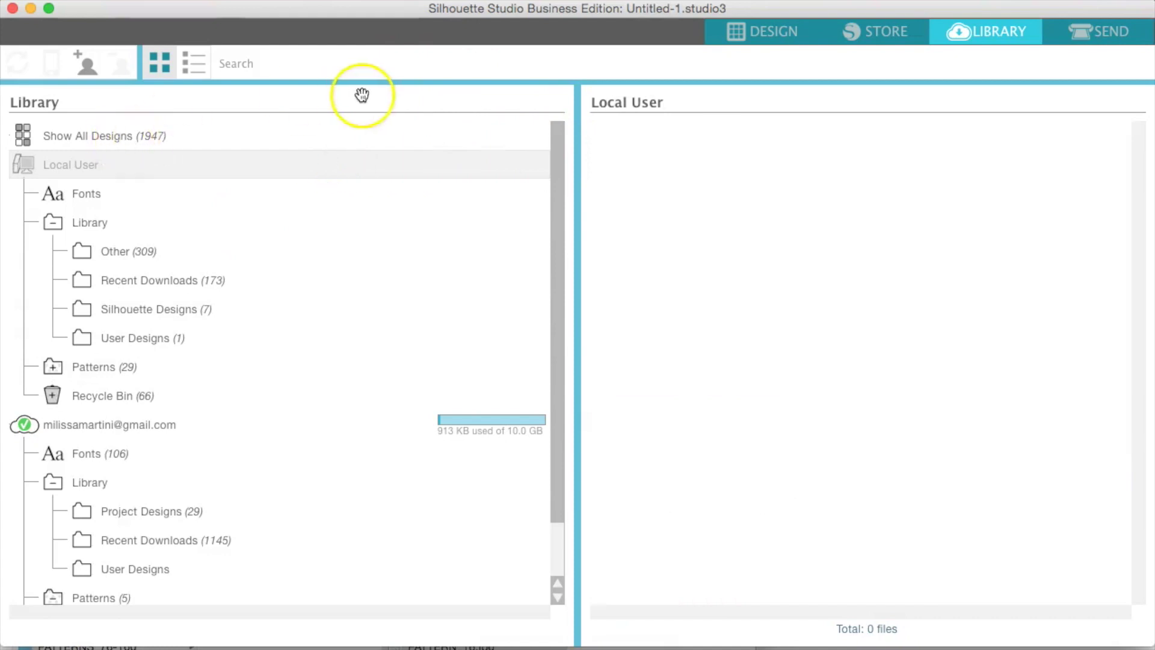
click(768, 33)
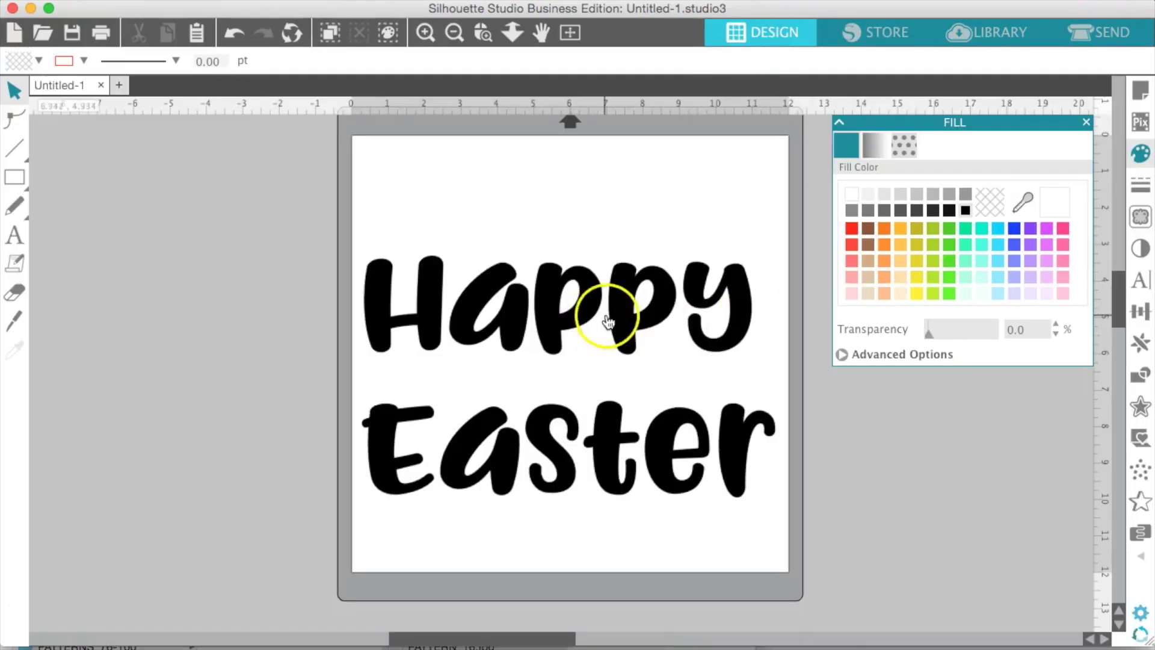
drag(601, 310, 612, 278)
click(739, 186)
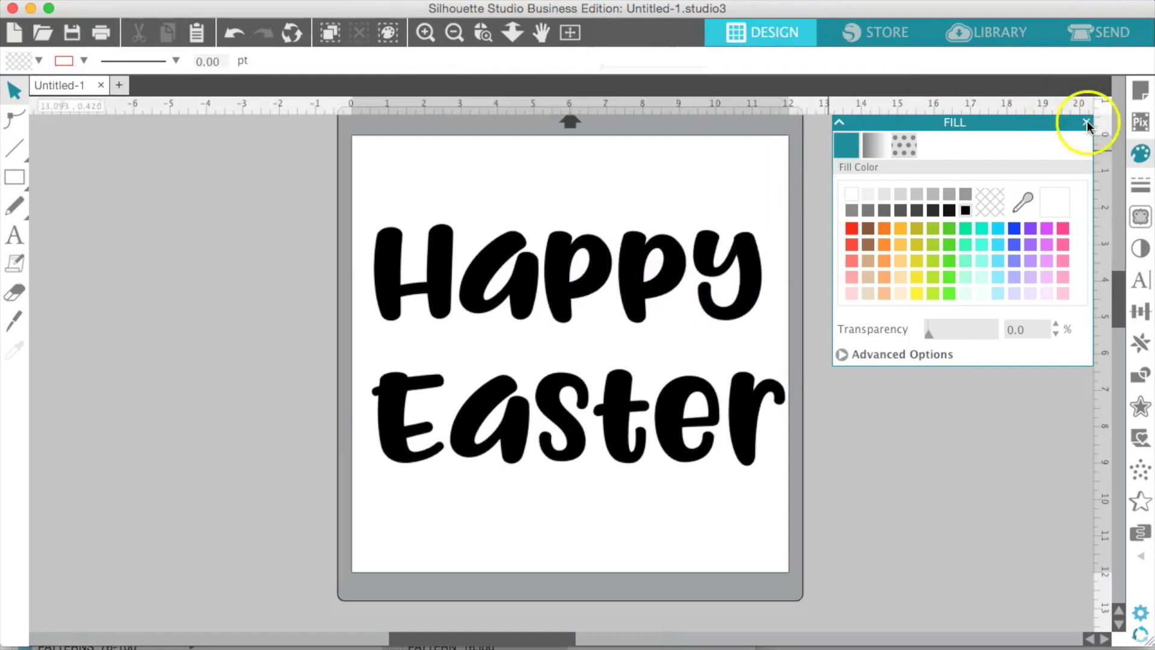
Step: Under pattern fills, scroll to Pitter Patterns and apply the purple-pink leaf swatch to the text
click(1139, 153)
click(1139, 155)
click(900, 160)
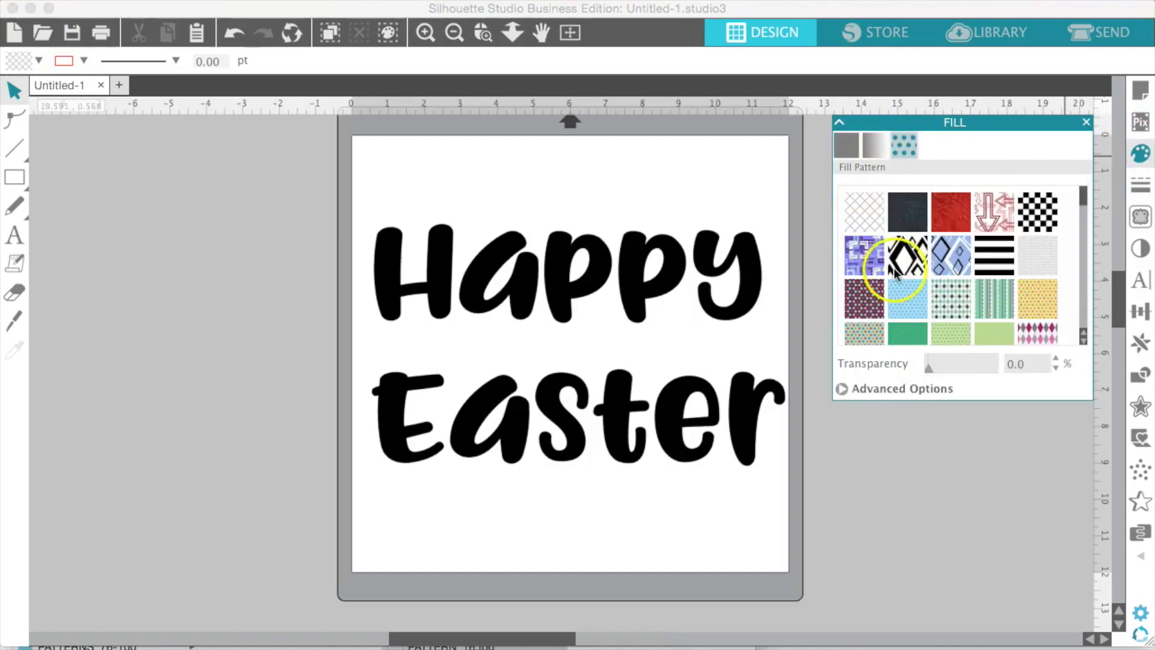
scroll(894, 269, down, 10)
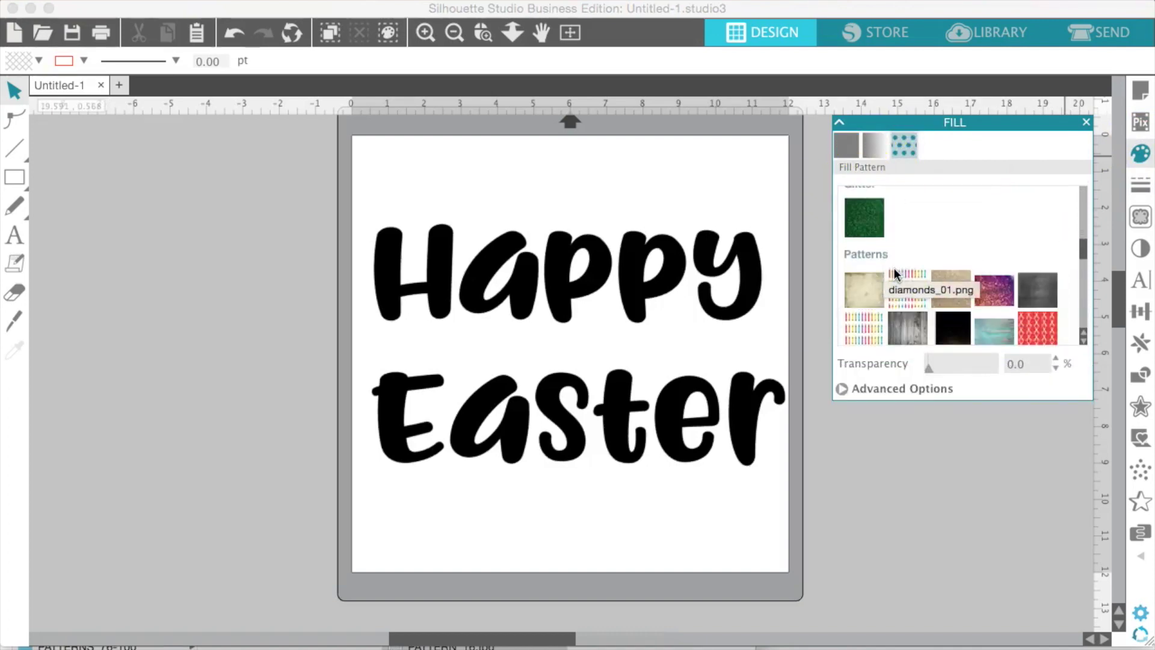
scroll(893, 269, down, 8)
click(867, 249)
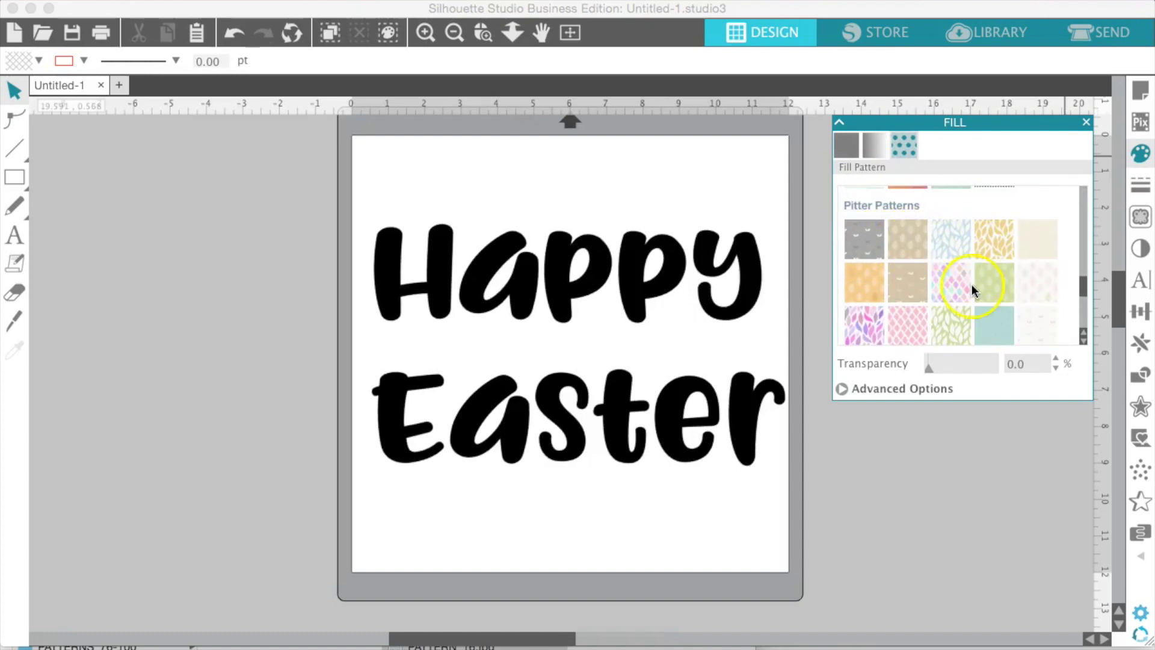
click(744, 274)
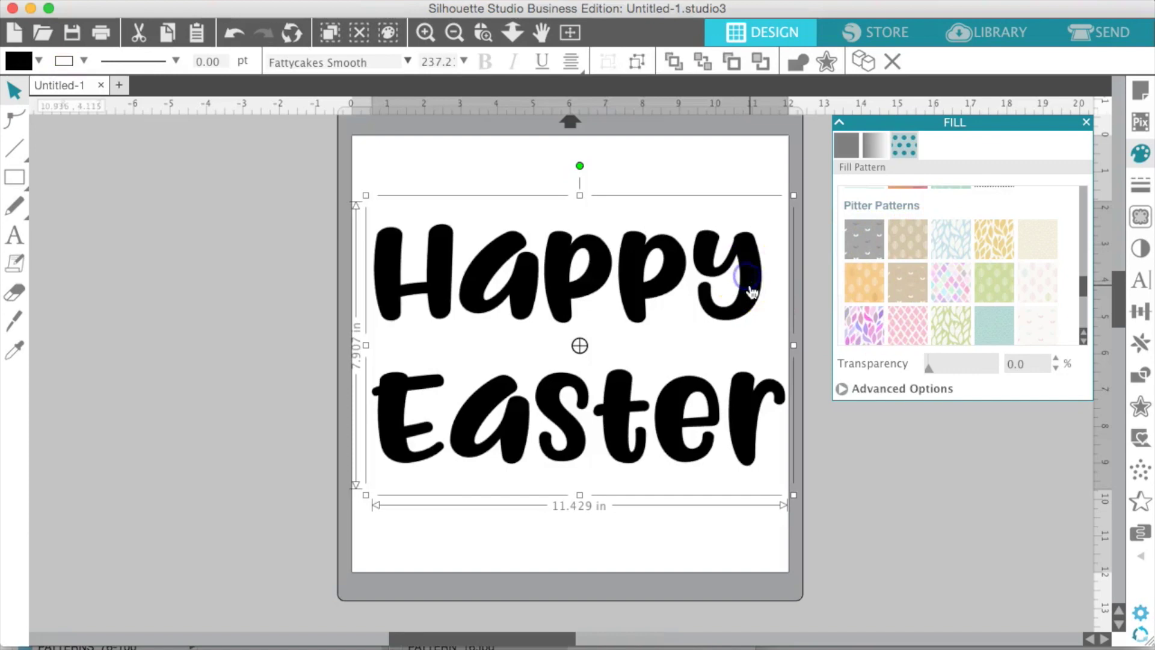
click(856, 317)
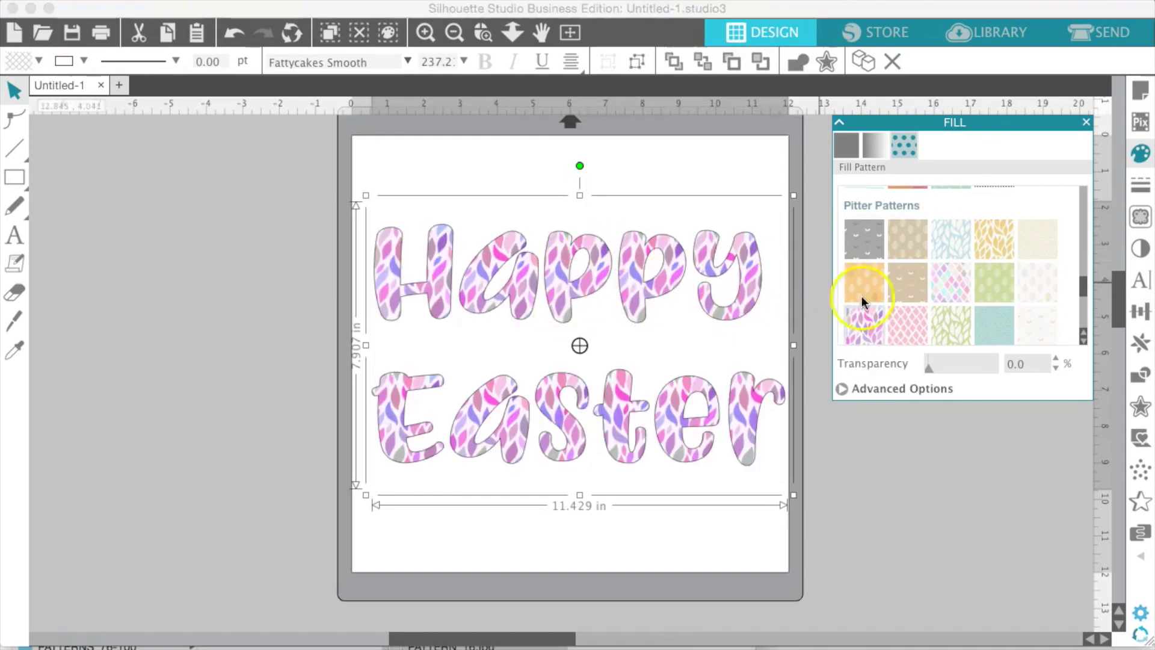
Step: Set the leaf pattern's angle to 90° and scale to 41%, then shift it within the letters
click(840, 389)
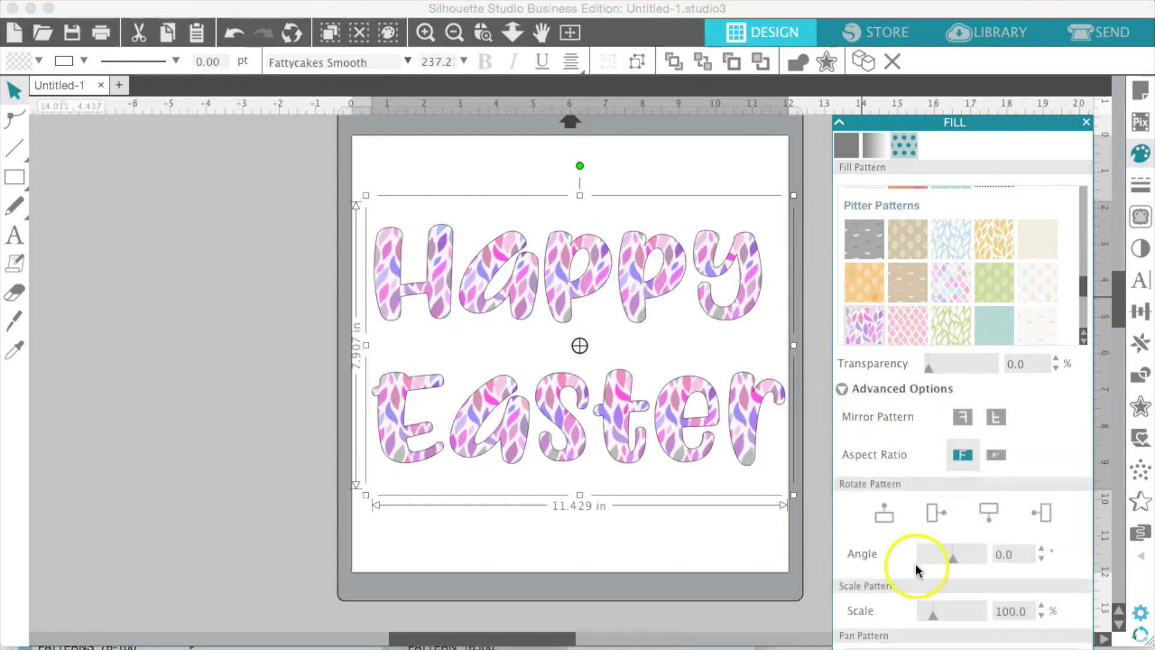
drag(933, 614, 936, 618)
drag(950, 619, 919, 619)
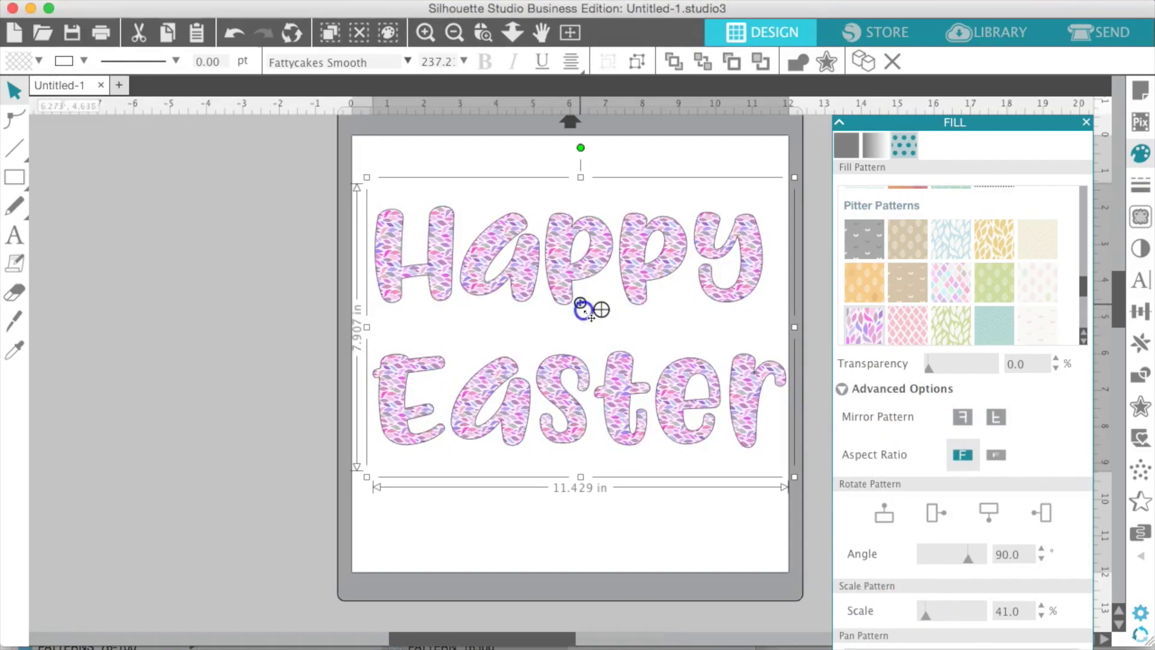
drag(585, 312, 608, 378)
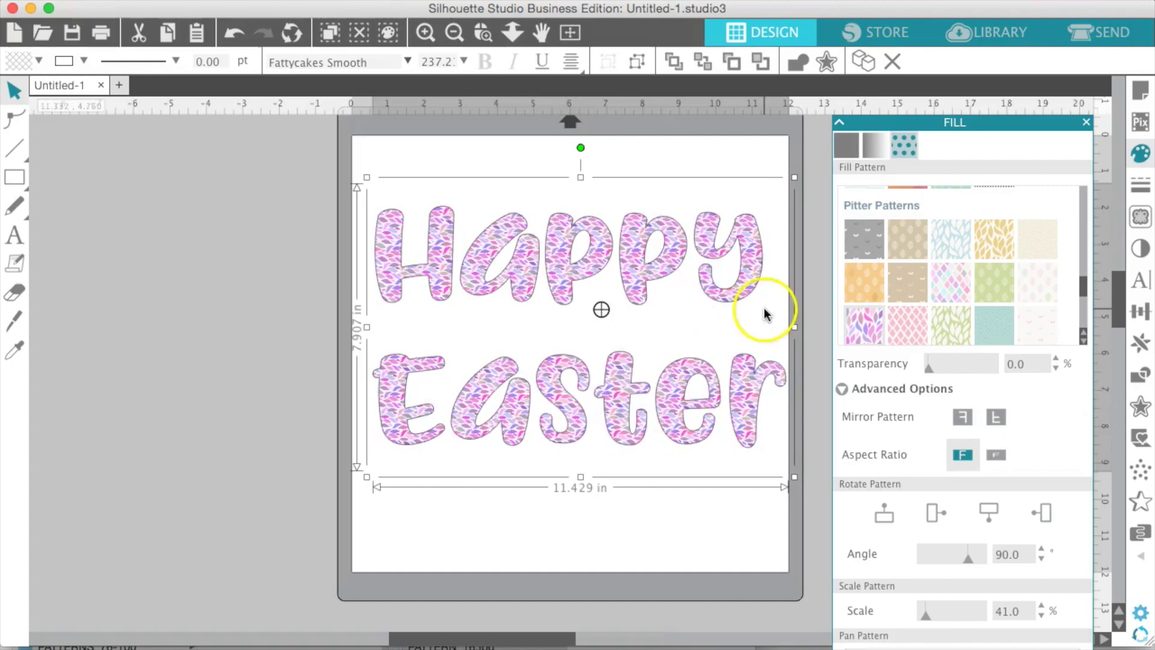
Step: Swap the fill to the red arrows pattern, enlarge it to 224% and shift it down
scroll(997, 289, up, 10)
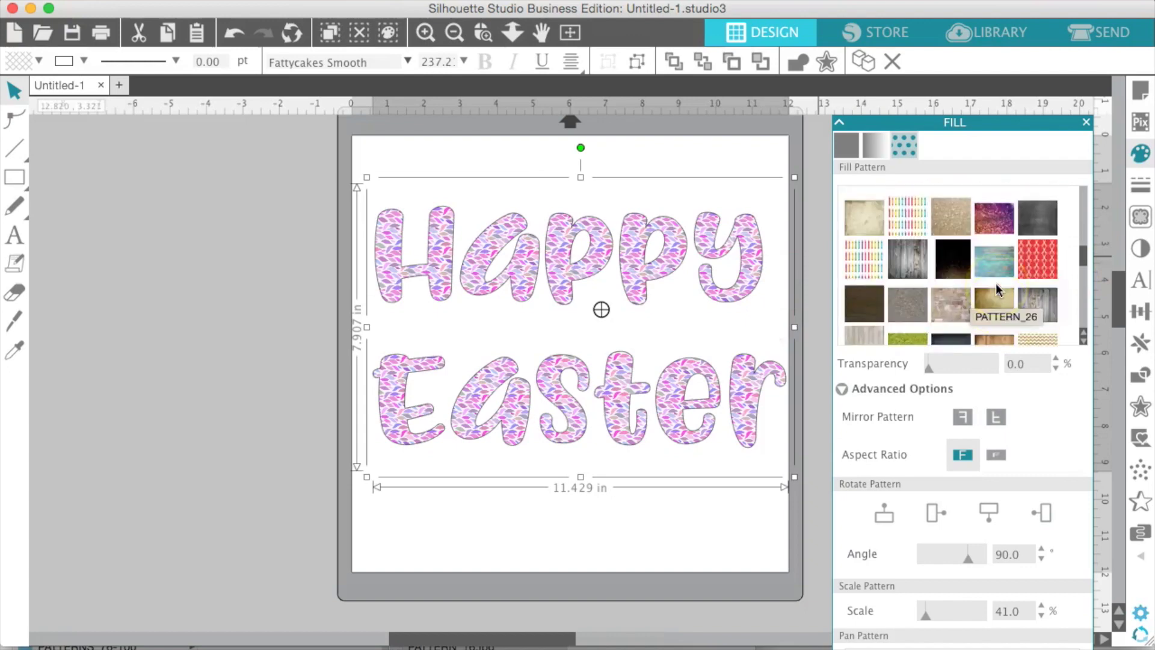
scroll(996, 289, down, 10)
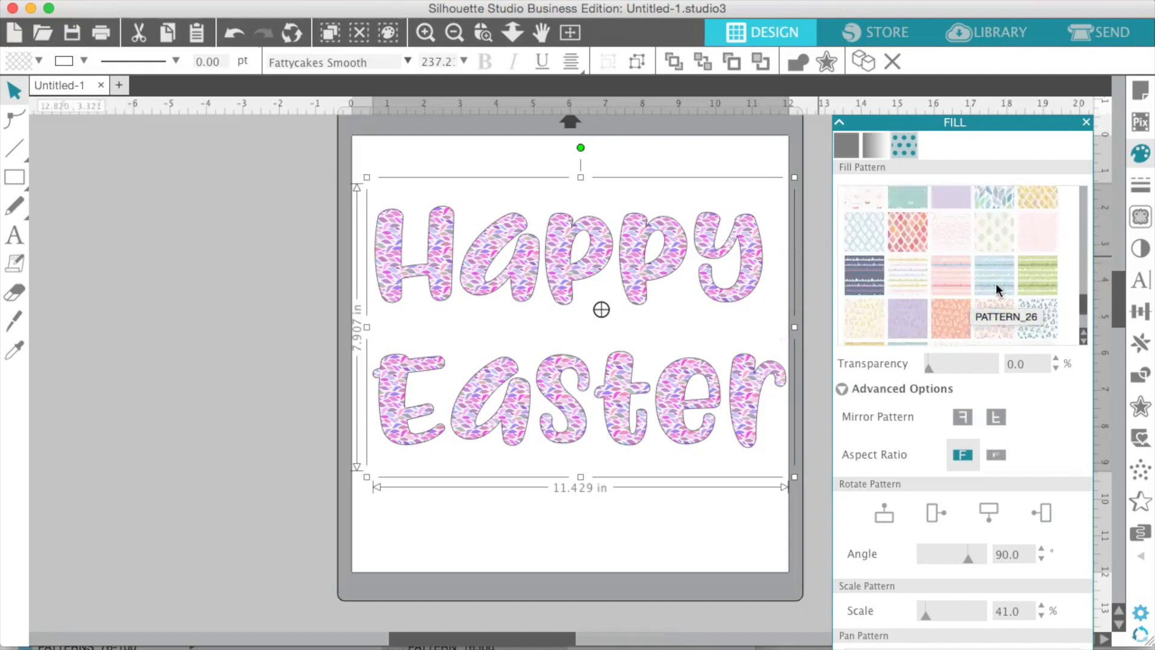
scroll(996, 289, up, 10)
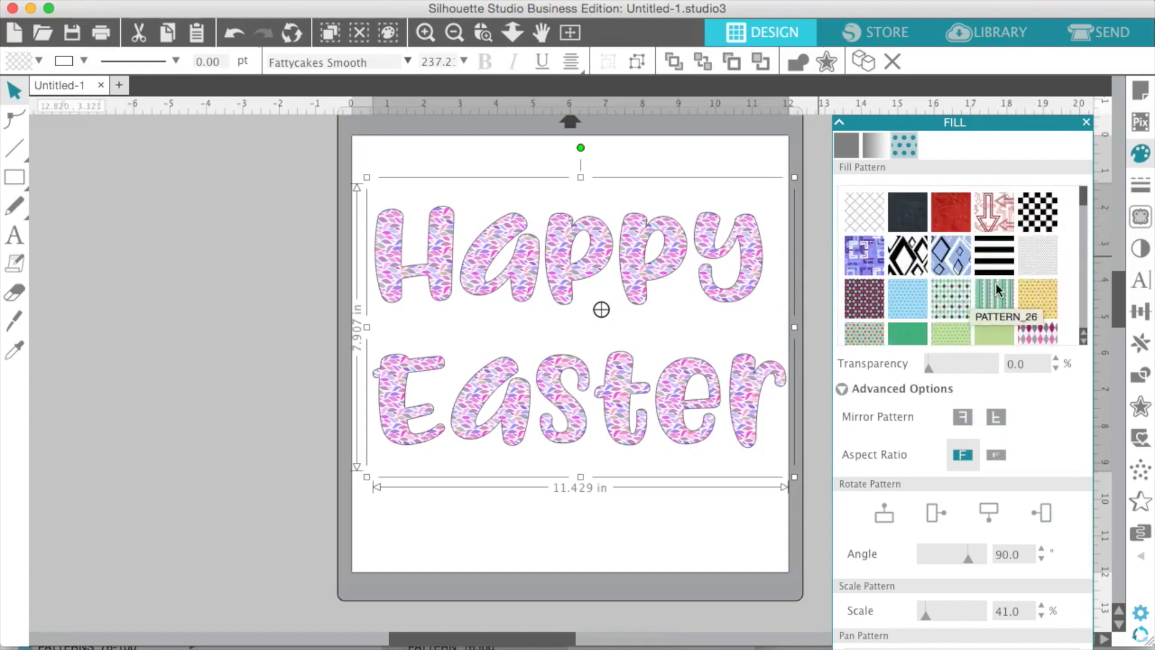
click(994, 207)
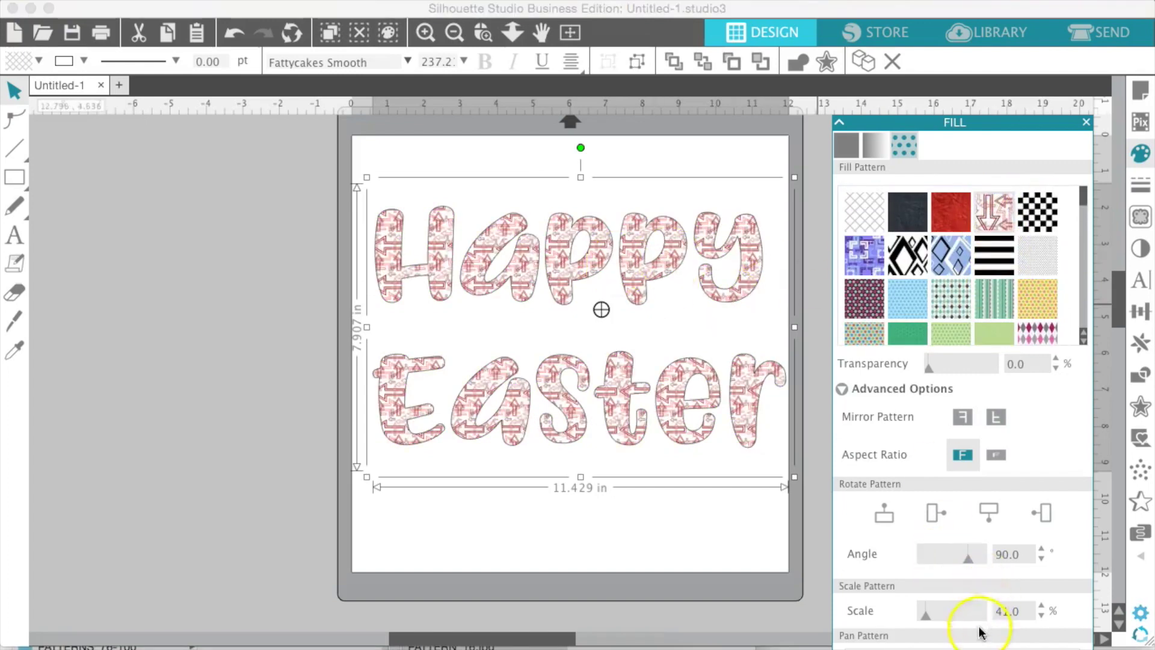
drag(926, 617, 950, 618)
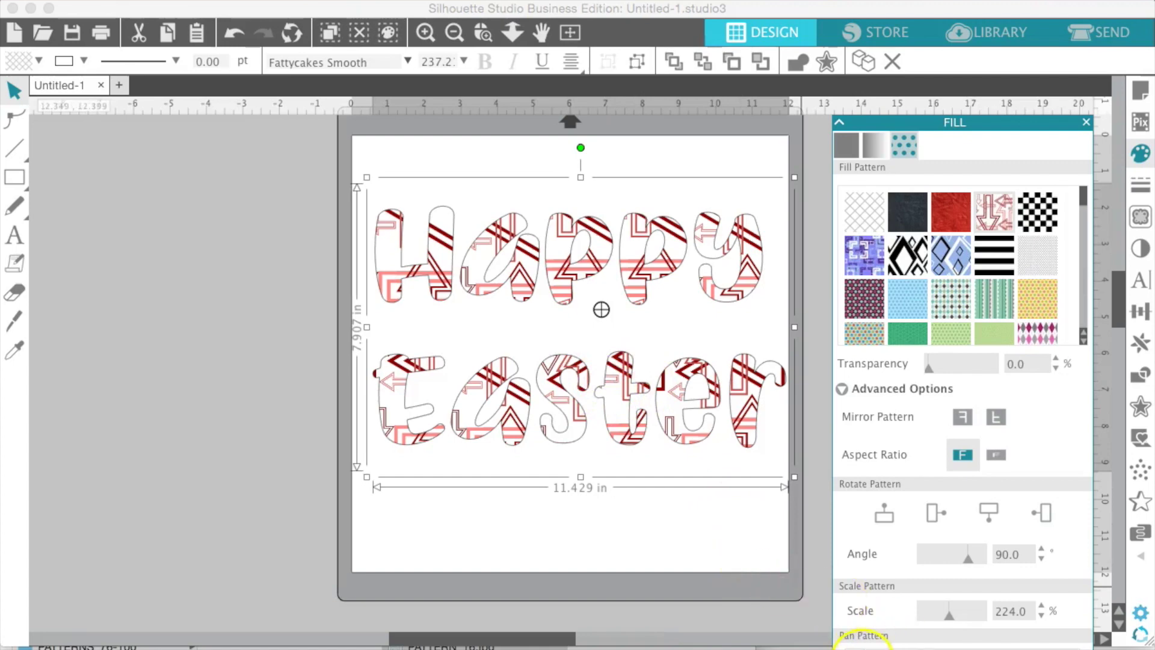
mouse_move(580, 326)
mouse_down()
mouse_move(584, 340)
mouse_move(594, 336)
mouse_up()
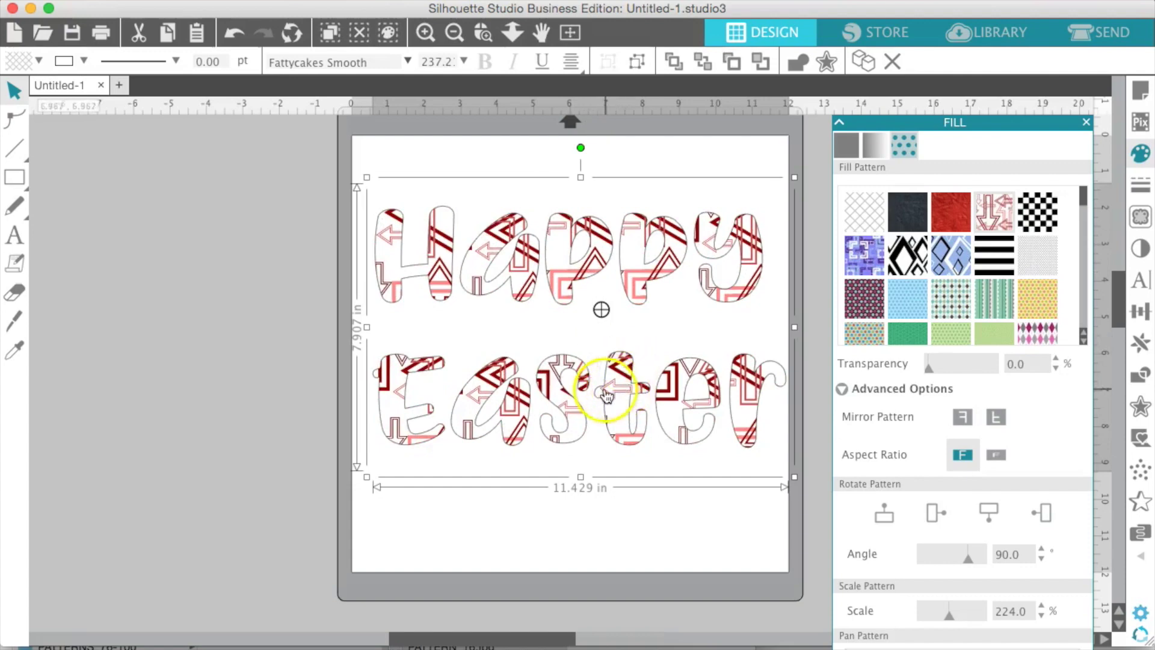
click(932, 231)
Step: Apply the coral-and-pink diamond lattice pattern to all the Happy Easter letters
scroll(1020, 307, down, 10)
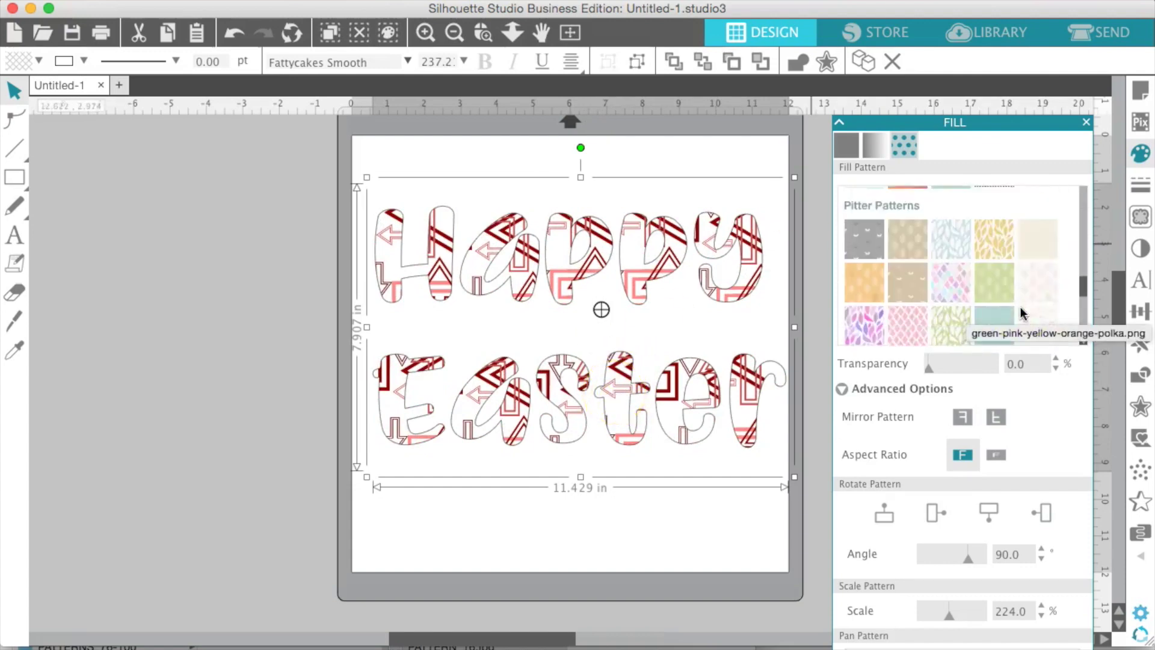
click(914, 273)
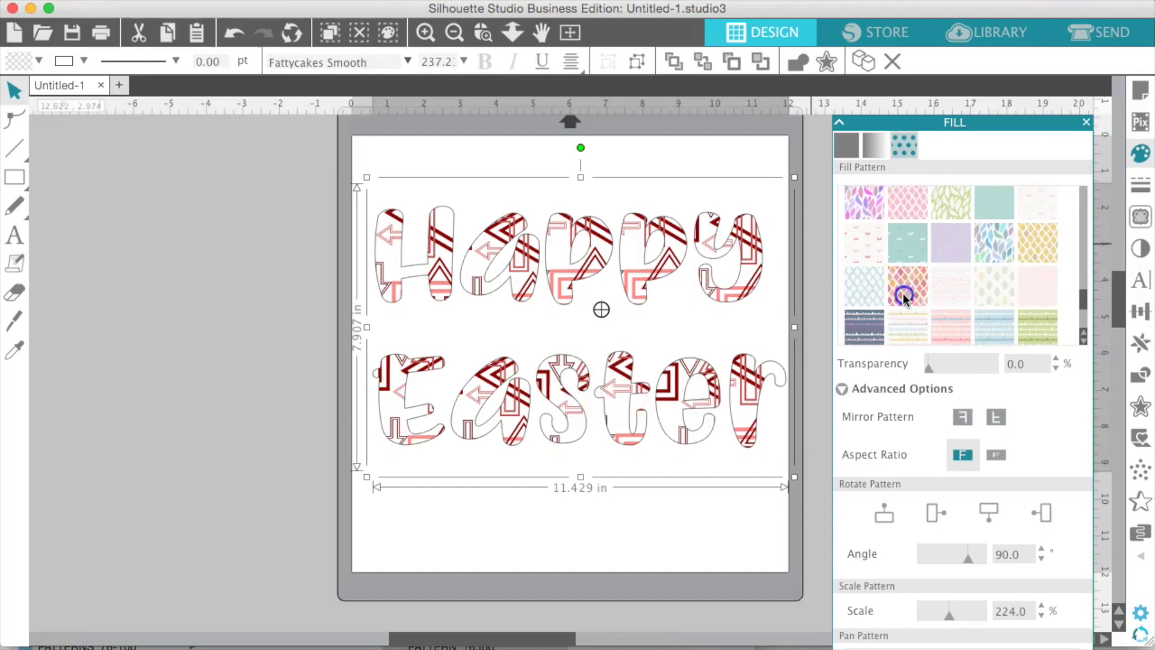
click(676, 250)
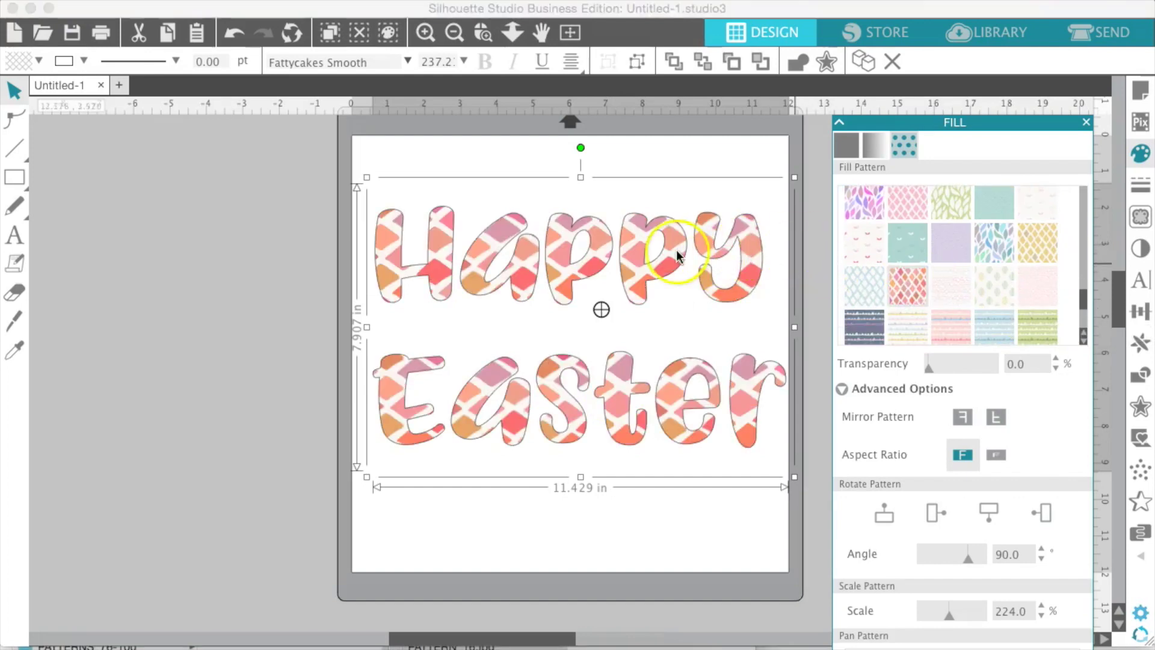
Step: Ungroup the Happy Easter text into separate letters
right_click(609, 257)
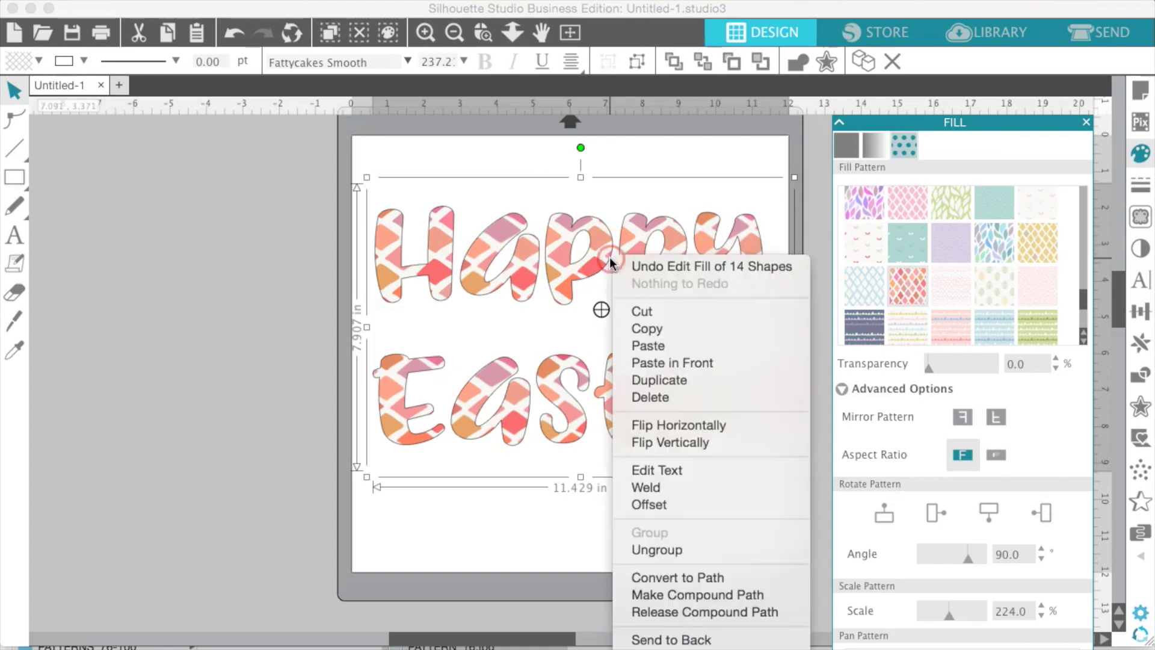
click(697, 550)
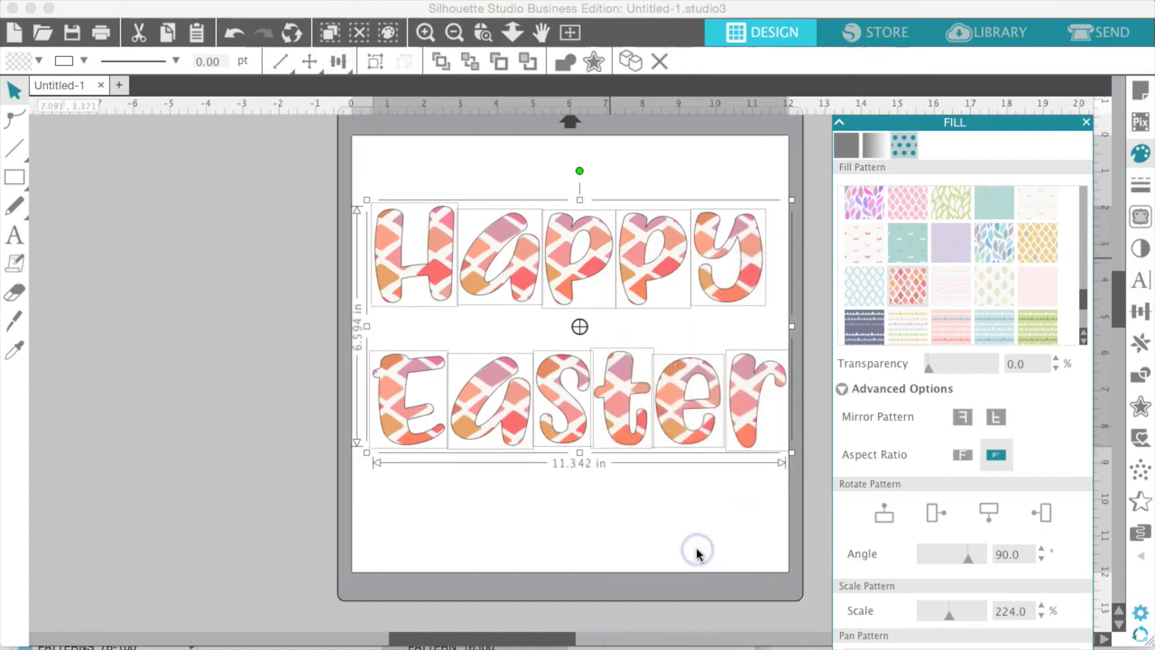
click(691, 178)
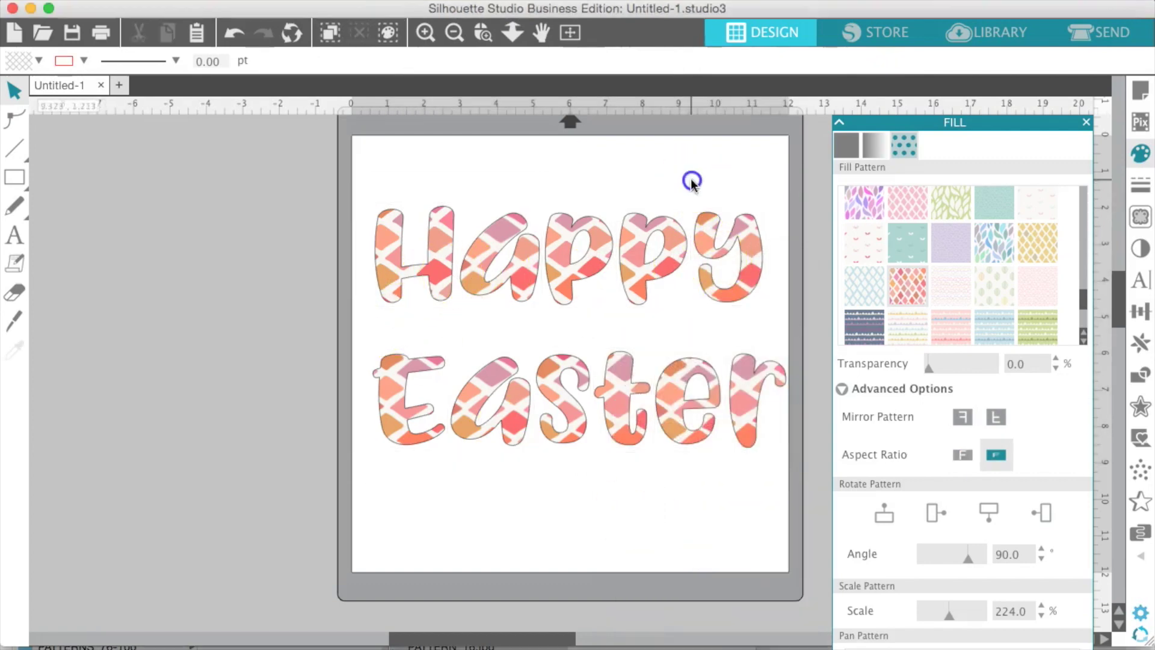
Step: Fill the y, first p and H with the teal leaf pattern, and the second p with blue
click(747, 243)
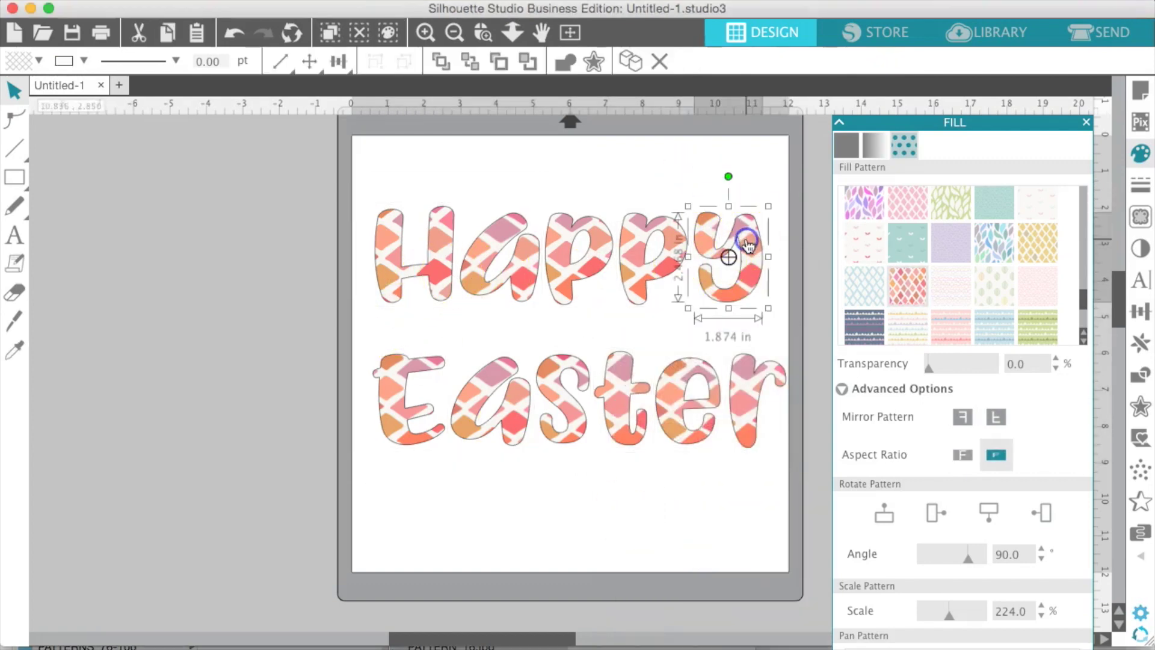
click(919, 252)
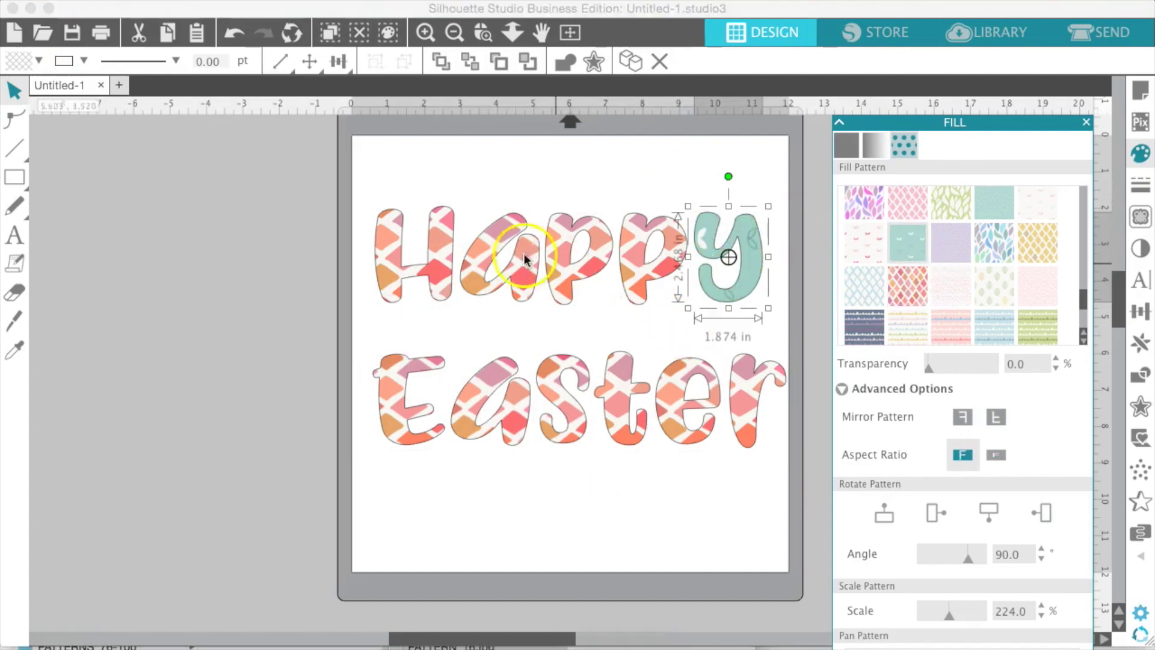
click(571, 256)
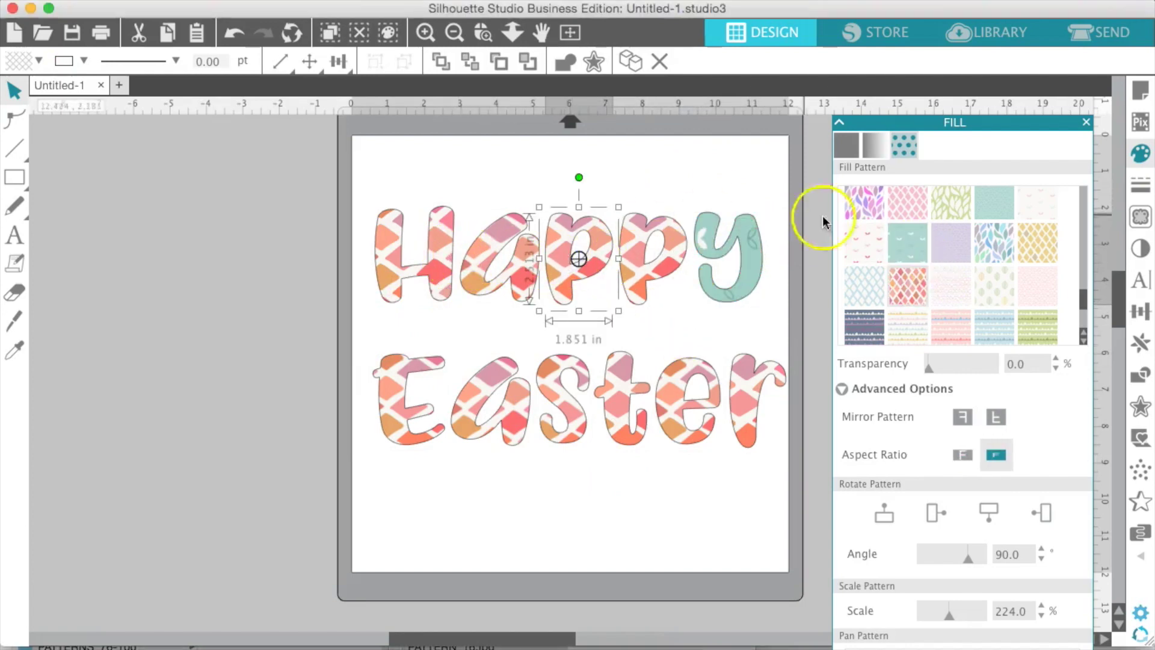
click(897, 238)
click(444, 250)
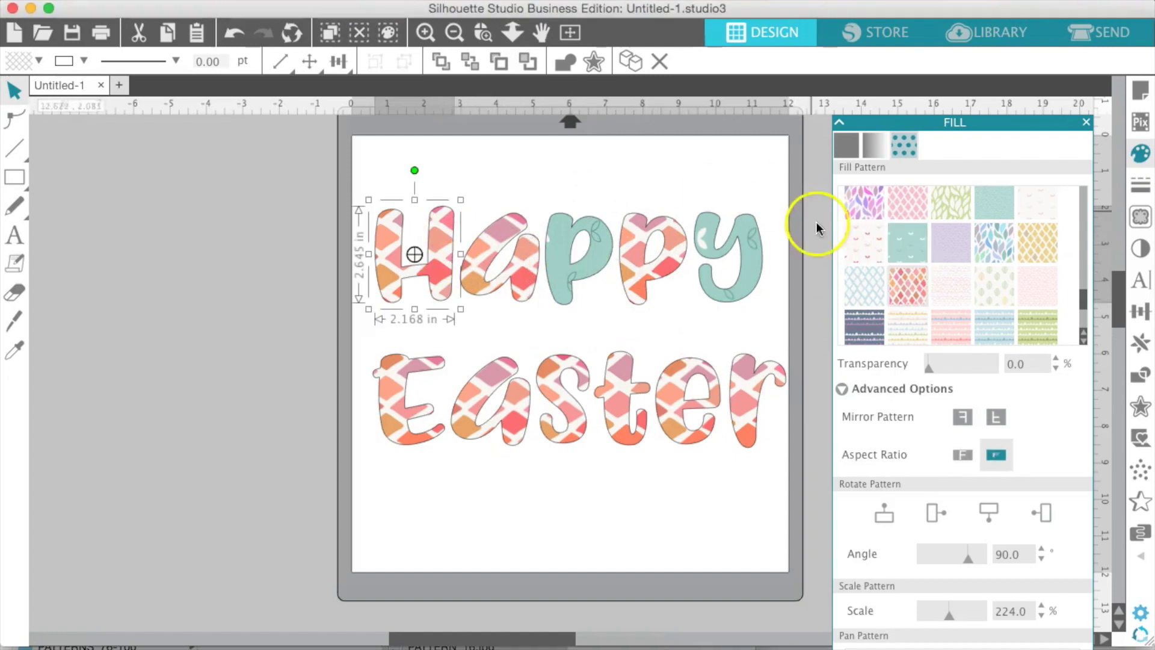
click(905, 240)
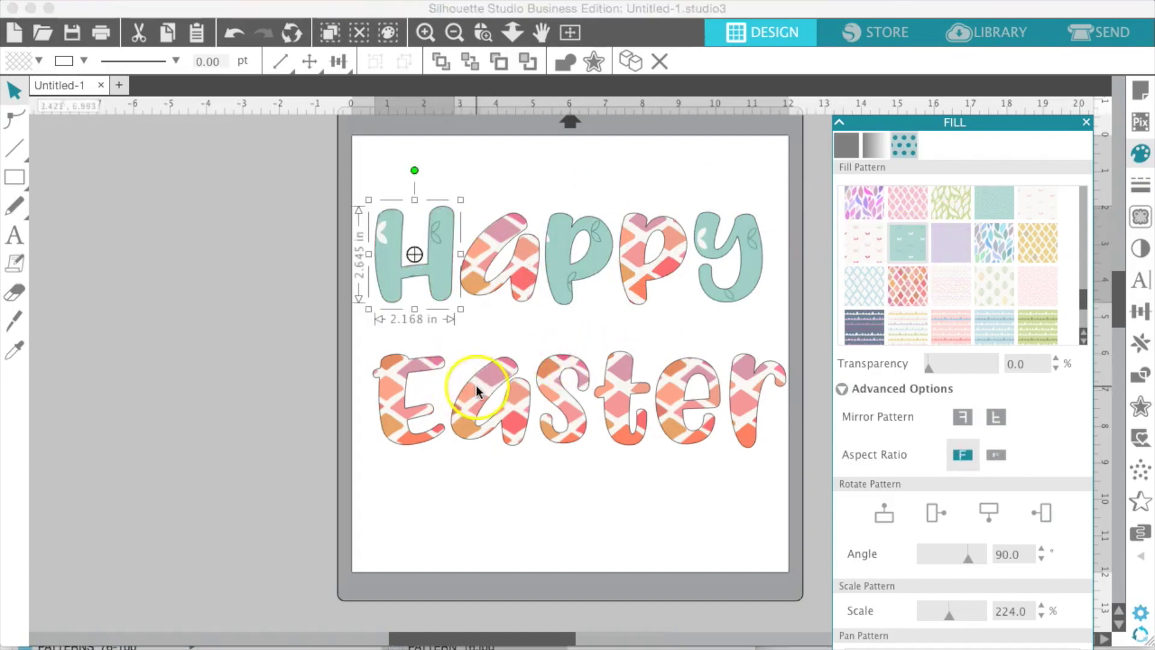
click(475, 388)
click(906, 239)
Step: Fill two Easter letters with the teal pattern and give one letter green glitter
click(625, 397)
click(907, 239)
click(756, 391)
click(906, 239)
click(652, 258)
click(994, 327)
scroll(923, 256, down, 5)
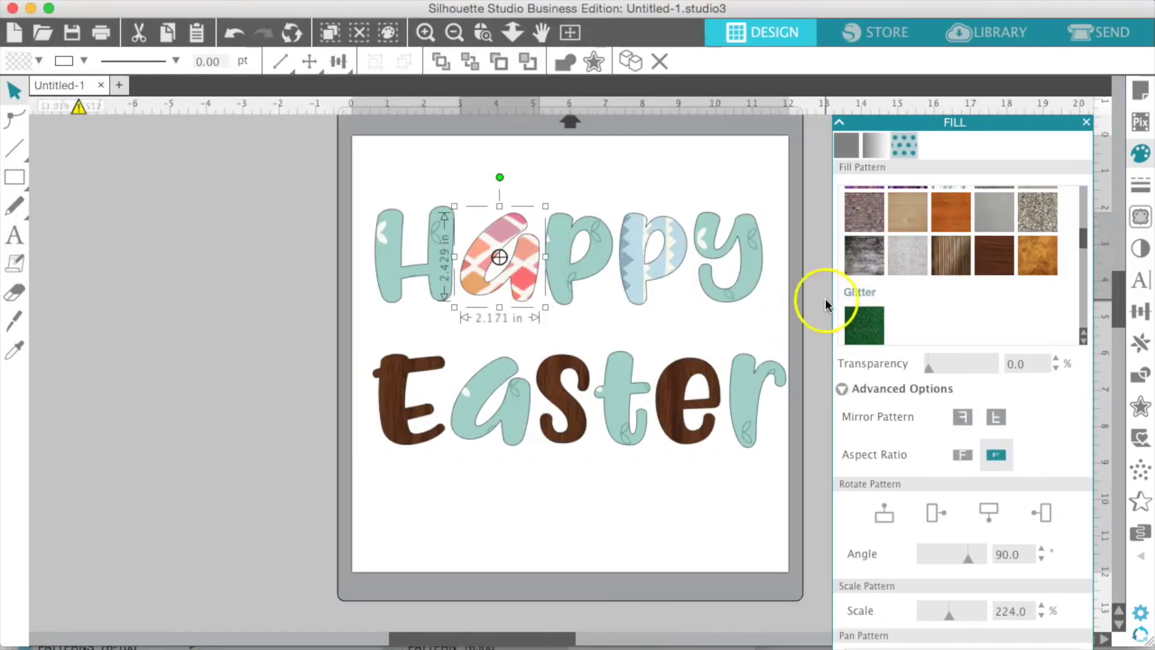
click(864, 325)
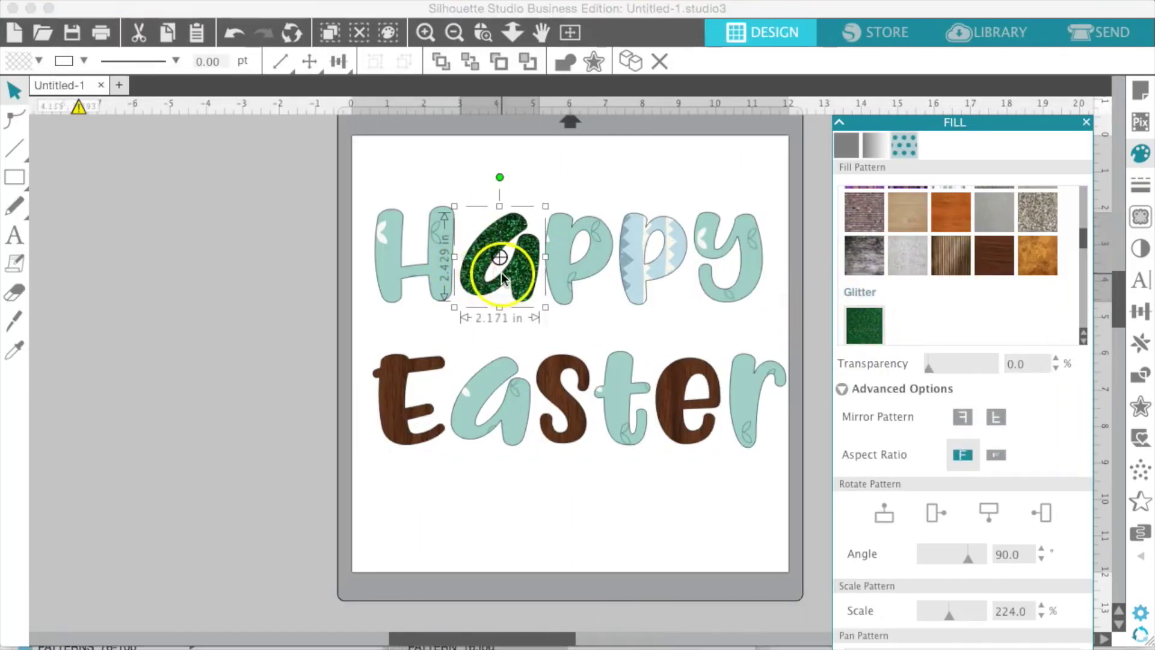
Step: Fill every letter of Happy Easter with green glitter
drag(379, 218, 782, 496)
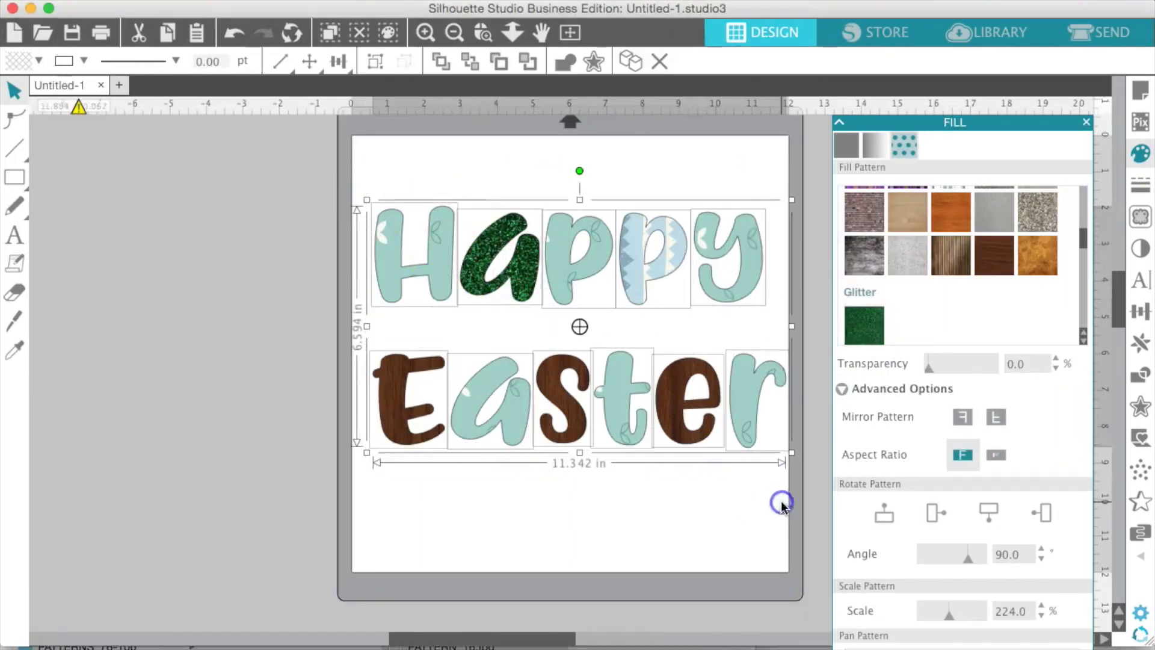
click(864, 326)
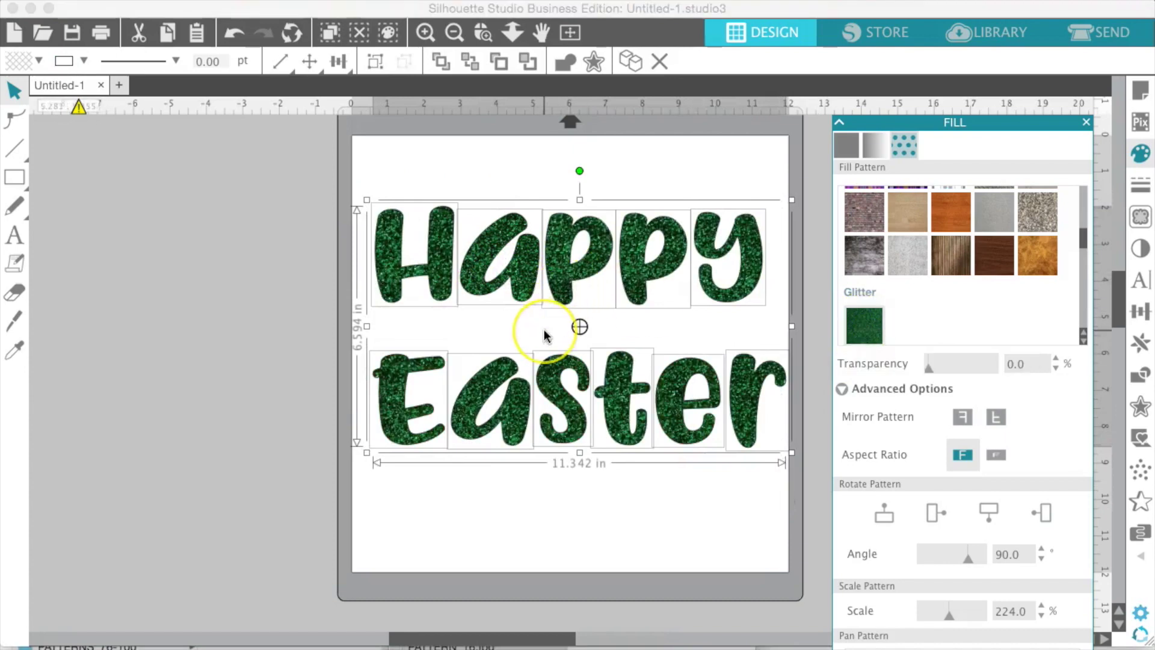
click(544, 257)
click(533, 167)
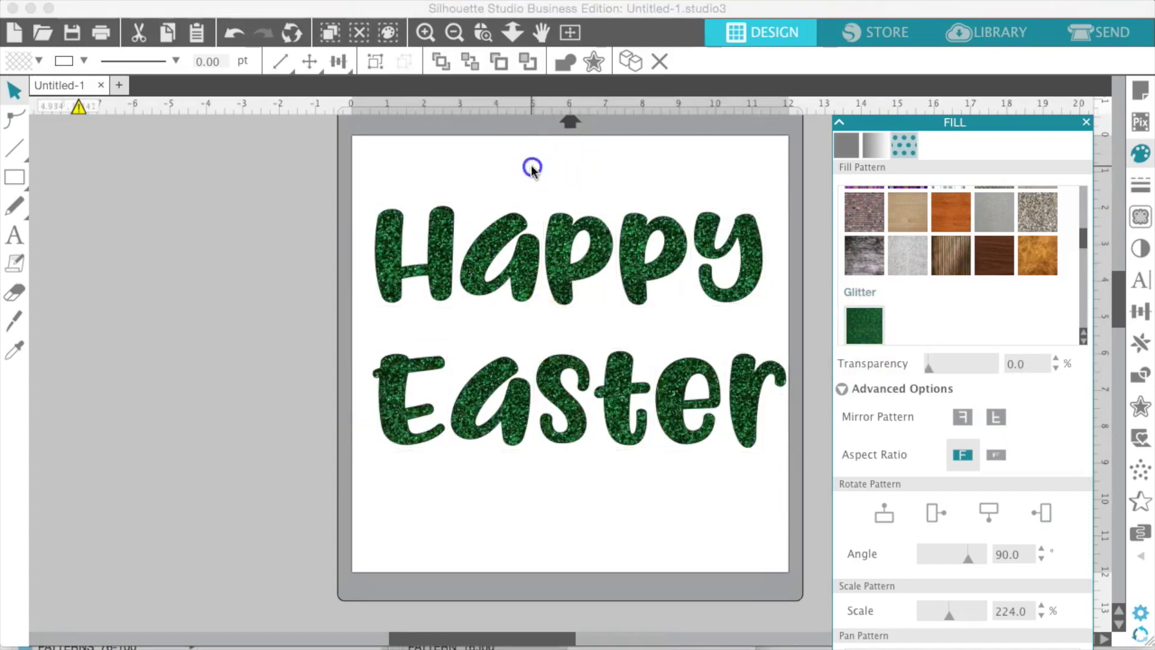
Step: Fill the y with the pink zigzag PATTERN_66.jpg from Finder's PATTERNS_51-75 JPG folder
click(345, 172)
drag(383, 188, 791, 500)
click(544, 579)
key(super+Tab)
key(super+a)
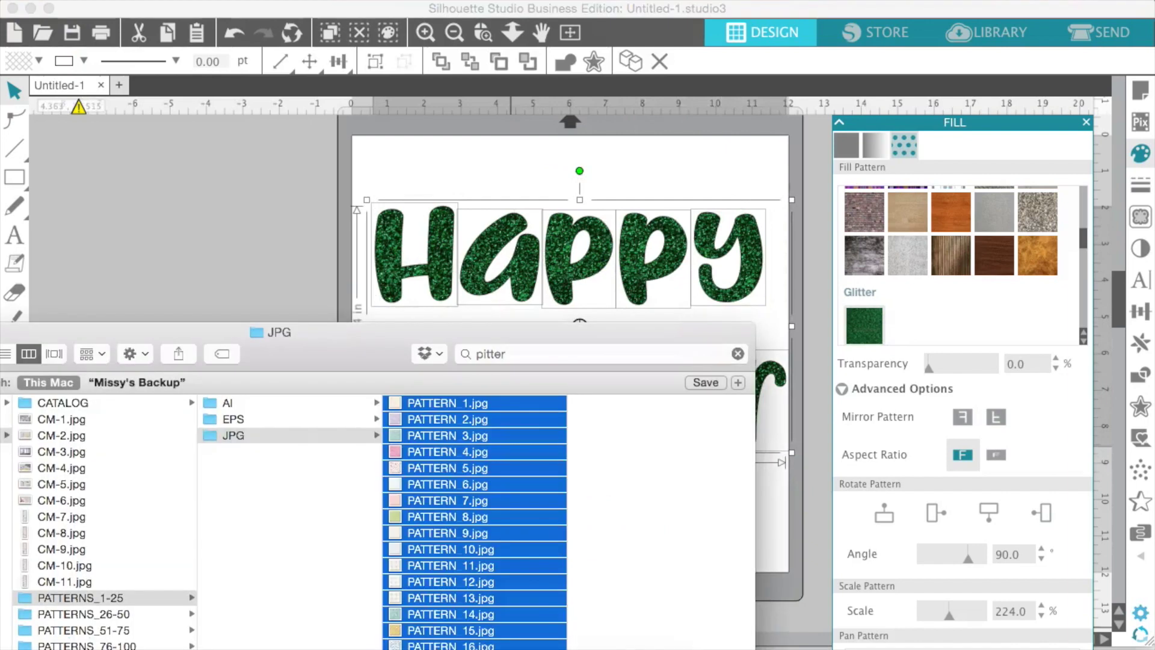
drag(352, 339, 211, 261)
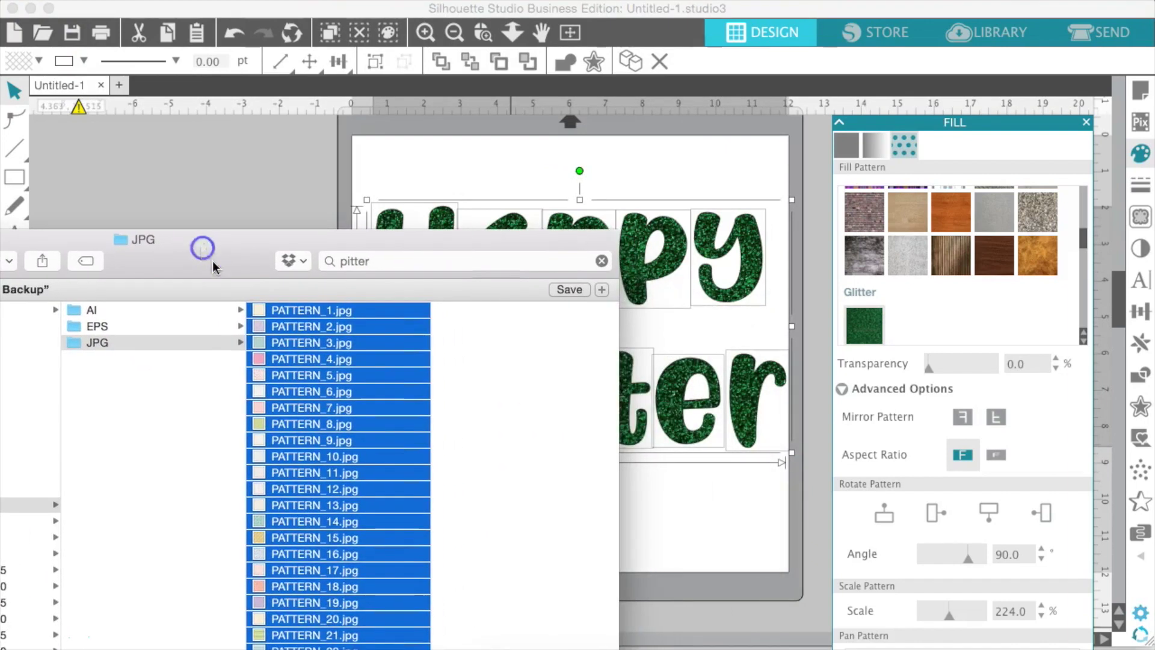
click(36, 534)
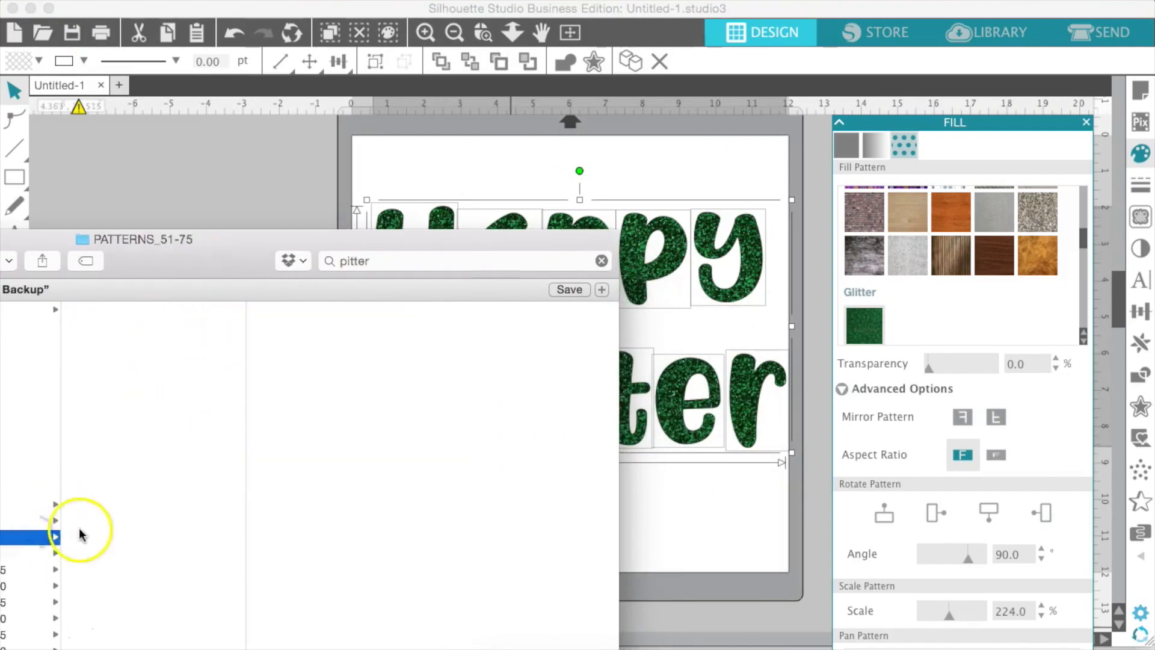
click(150, 340)
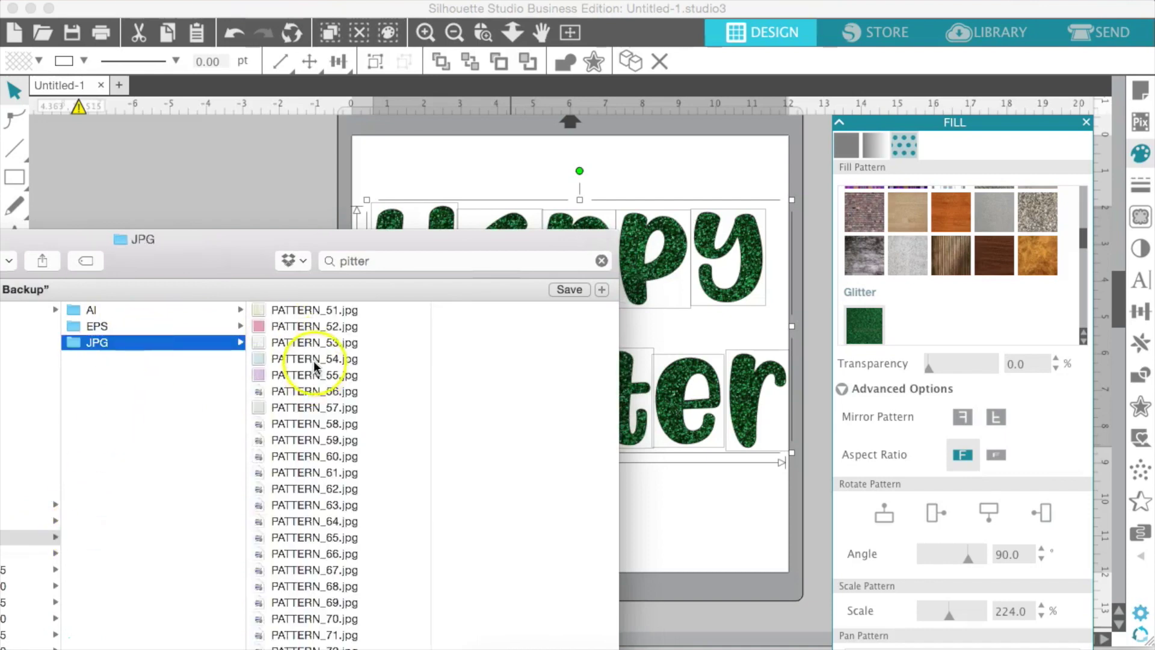
click(326, 552)
drag(333, 553, 737, 294)
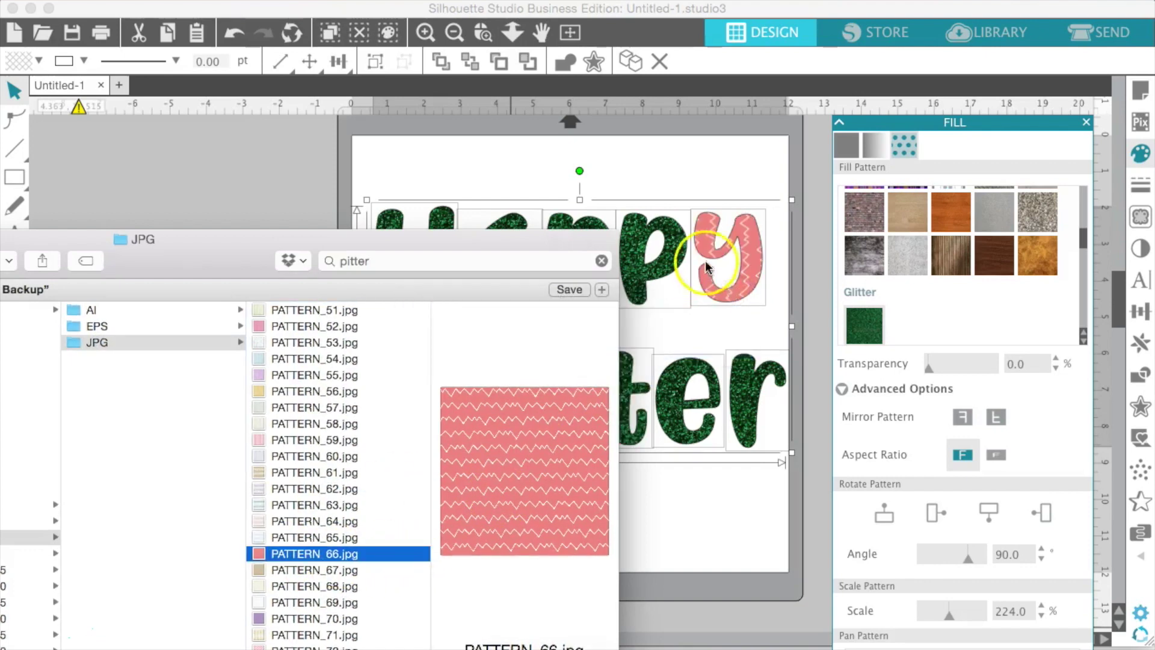
Step: Fill the t with a beige pattern and the H with PATTERN_57.jpg teal waves
click(695, 168)
click(684, 464)
key(super+Tab)
drag(337, 533, 420, 553)
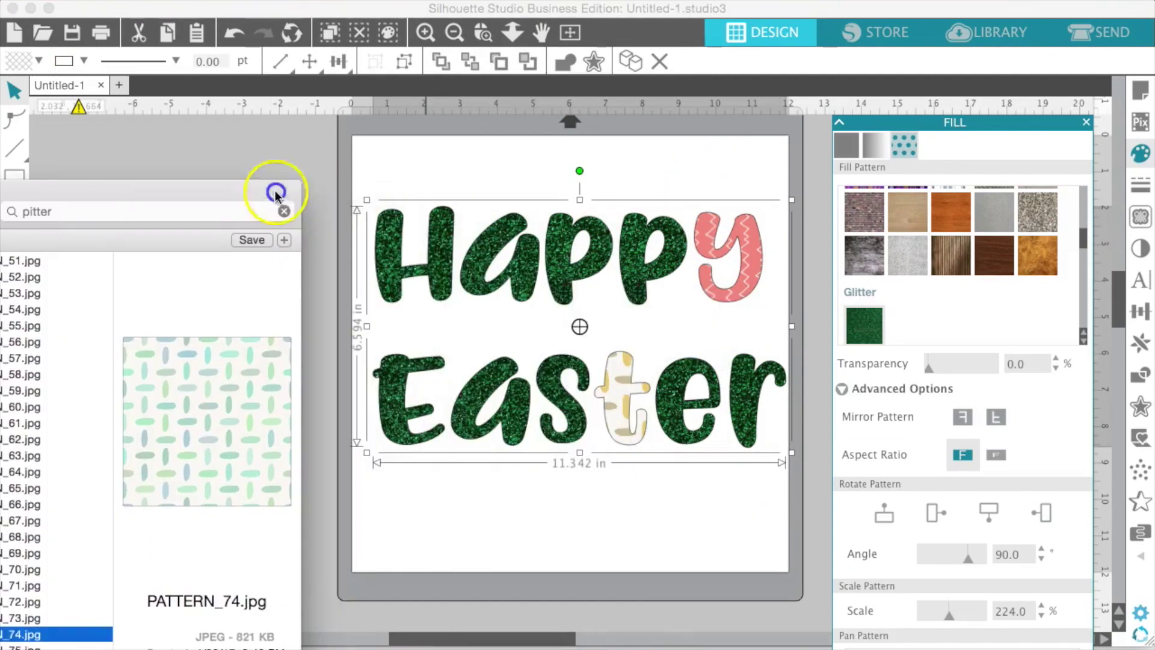
drag(42, 349, 442, 276)
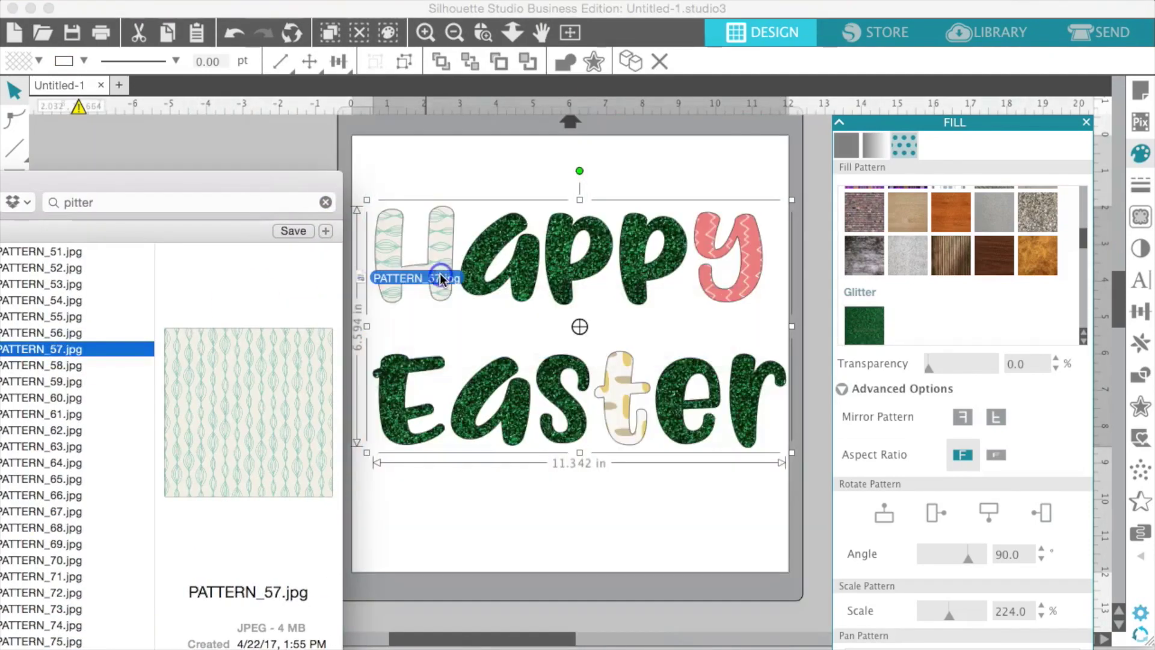
click(439, 273)
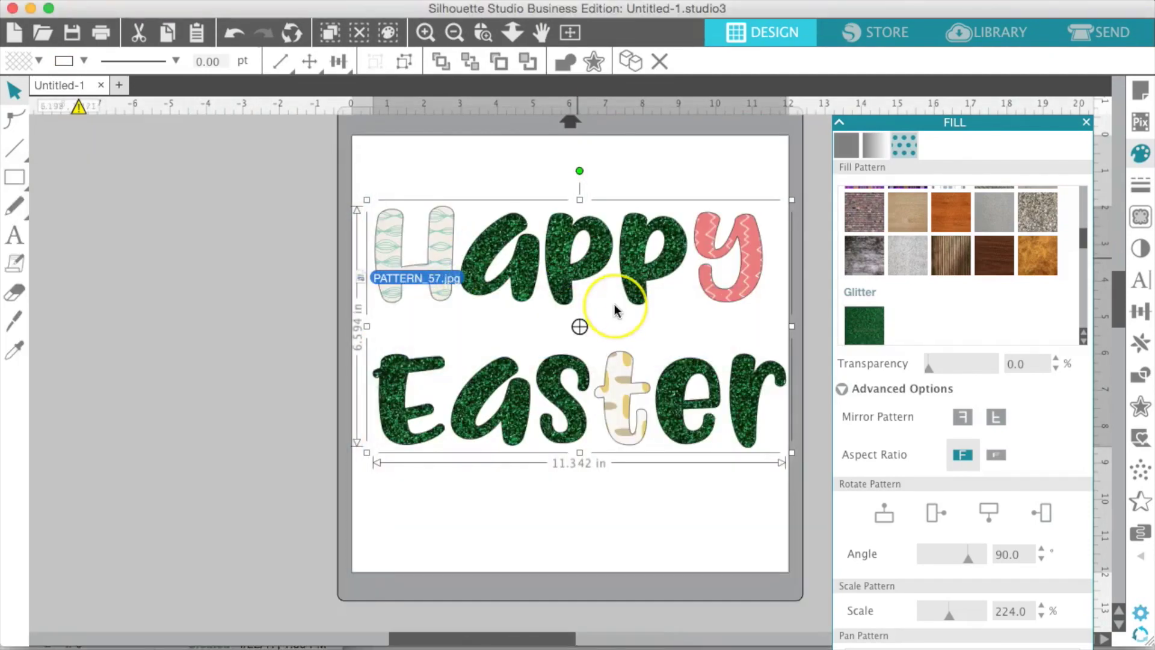
Step: Fill all letters with the cream streaked pattern, then give Easter's e PATTERN_61.jpg
scroll(937, 291, down, 5)
click(902, 286)
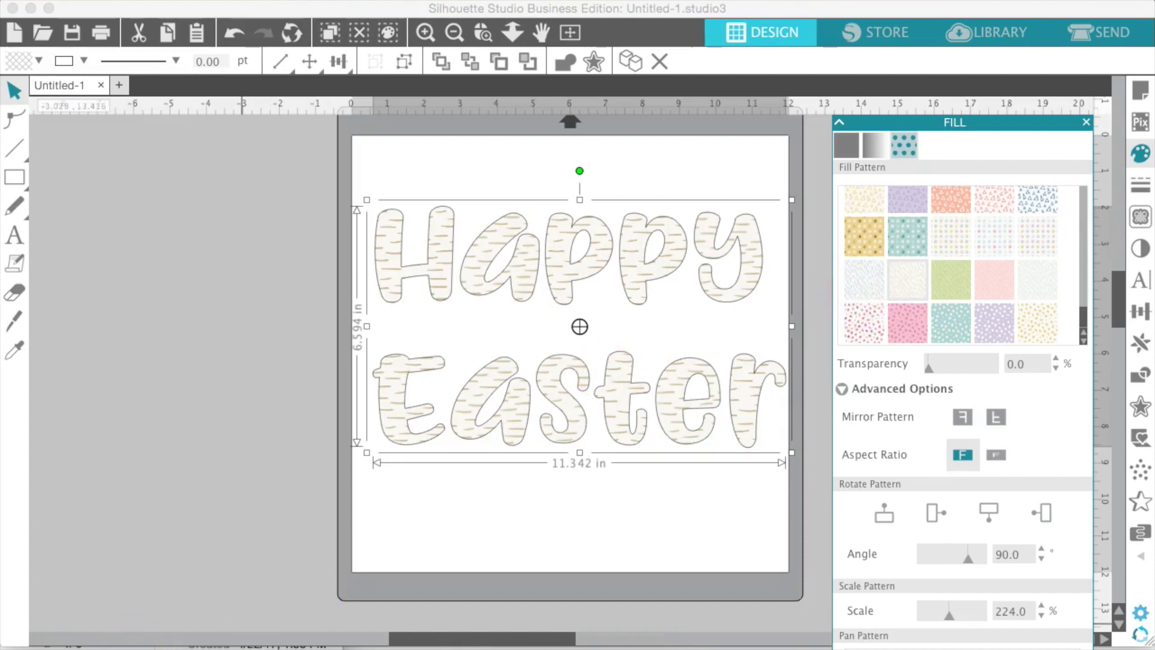
drag(65, 415, 681, 387)
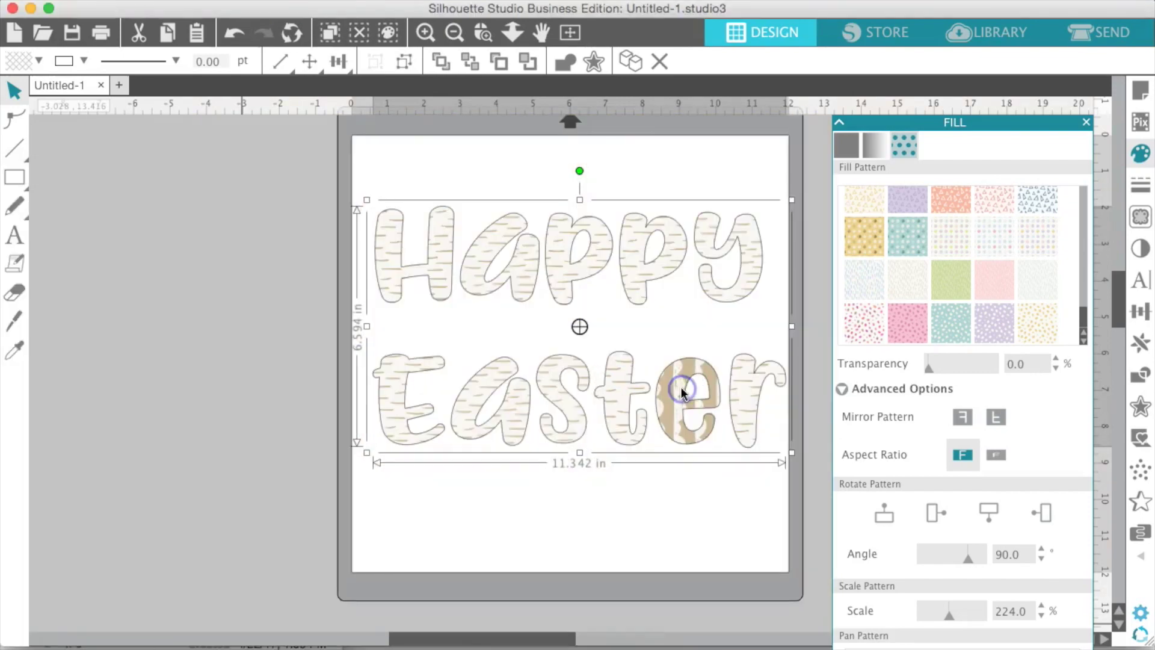